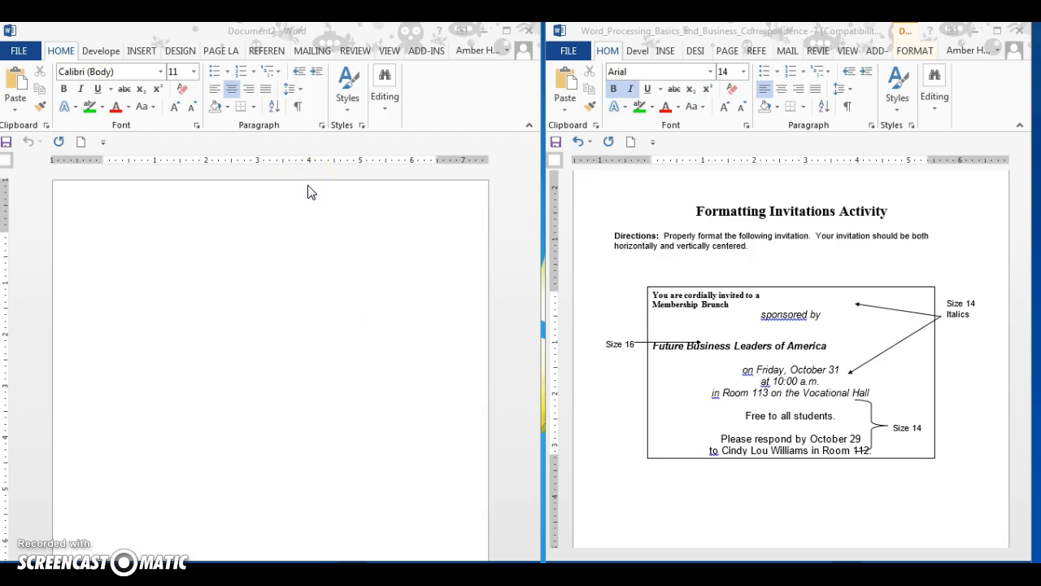
Set the blank document's page orientation to Landscape.
click(230, 55)
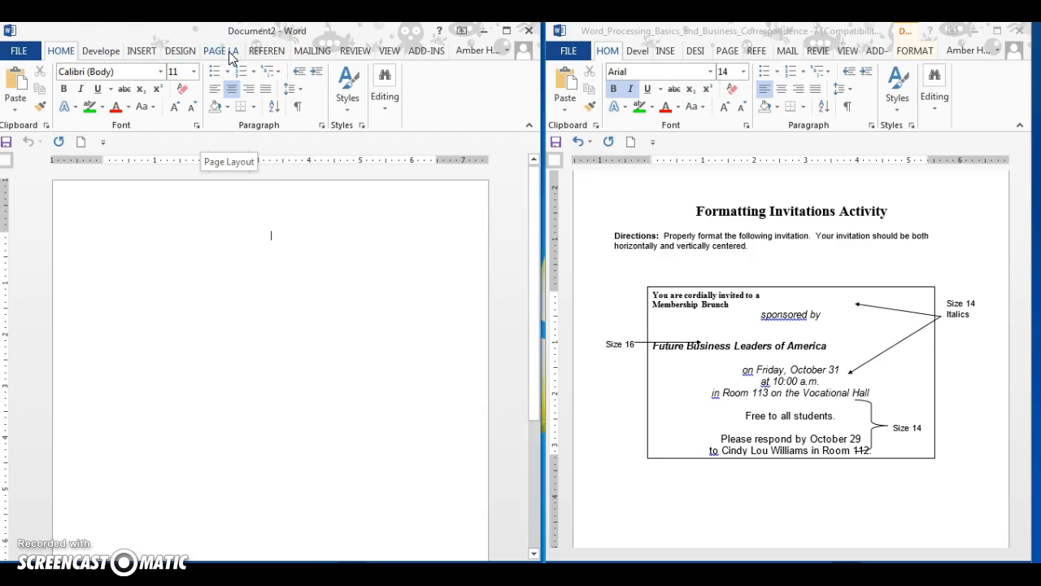
click(228, 53)
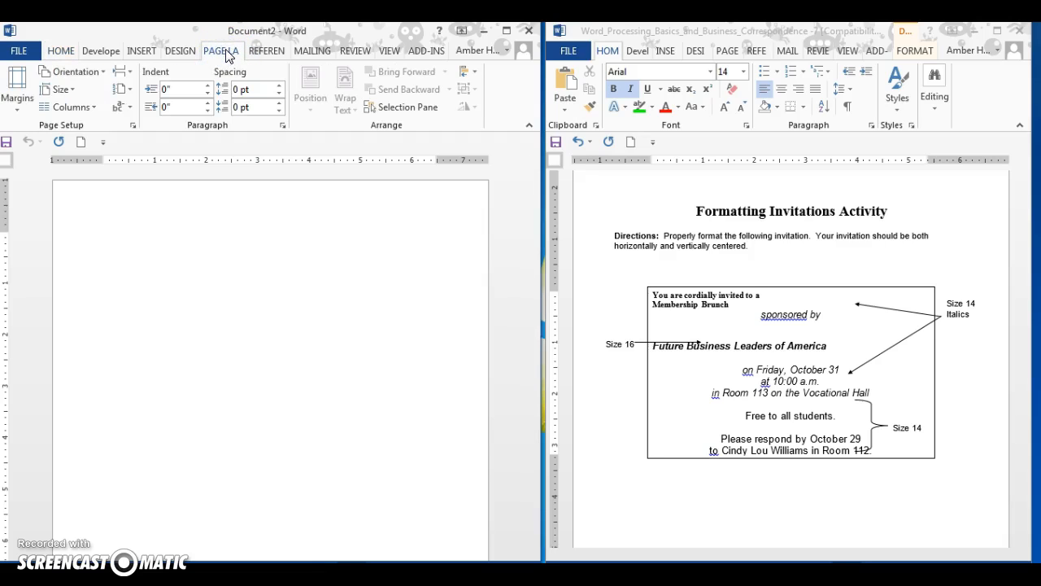
click(79, 73)
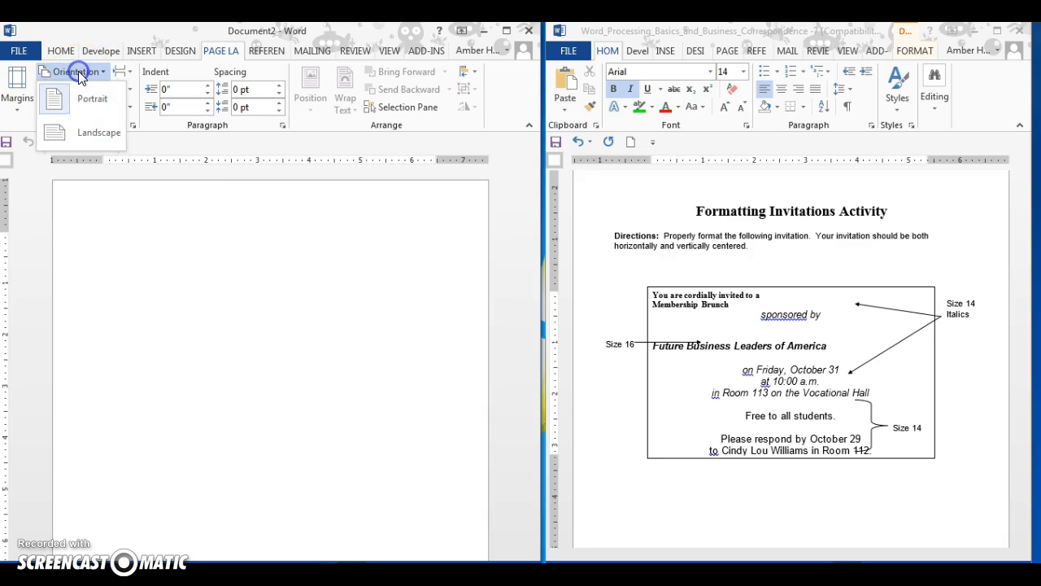
click(87, 132)
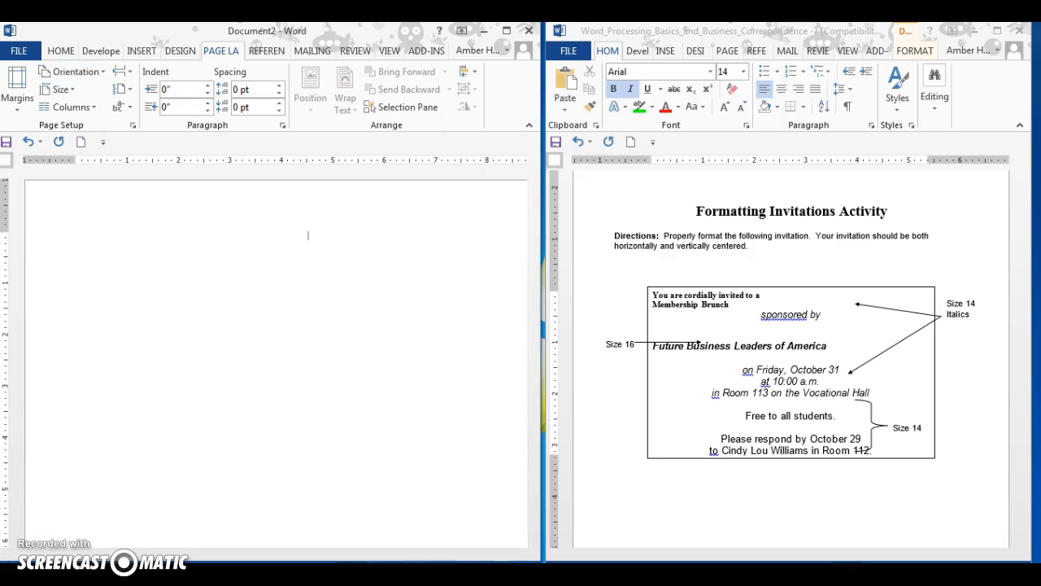
scroll(271, 343, down, 3)
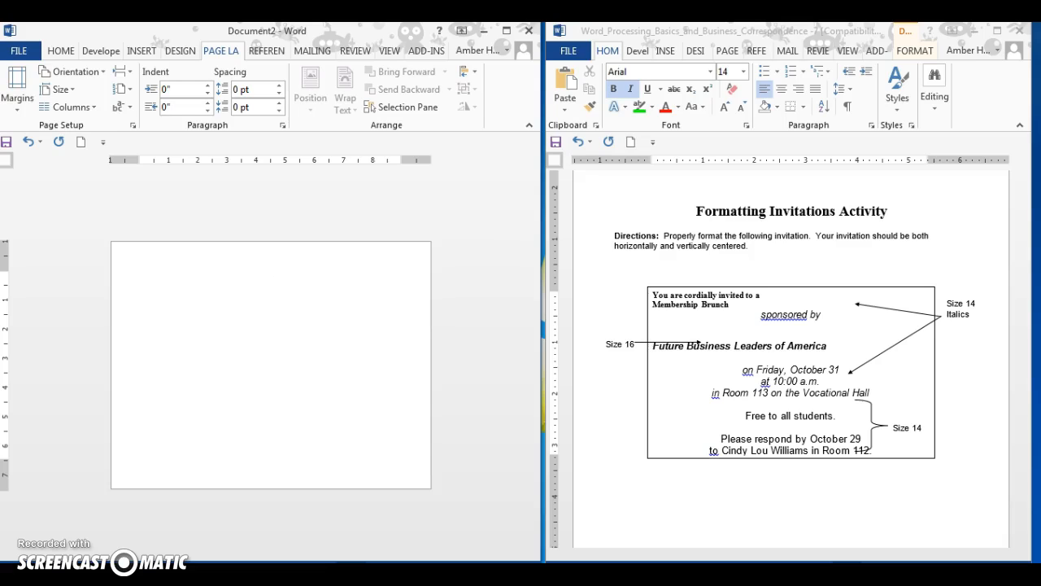
scroll(271, 272, up, 1)
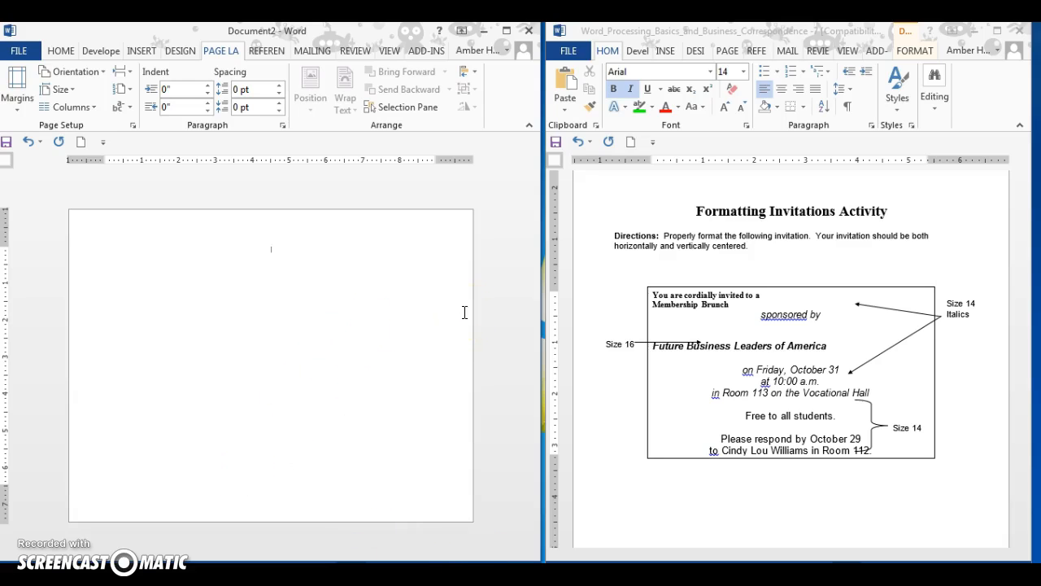
Enter the invitation's opening line "You are cordially invited to a membership brunch" at the start of the blank page.
click(731, 307)
drag(731, 307, 652, 295)
click(252, 242)
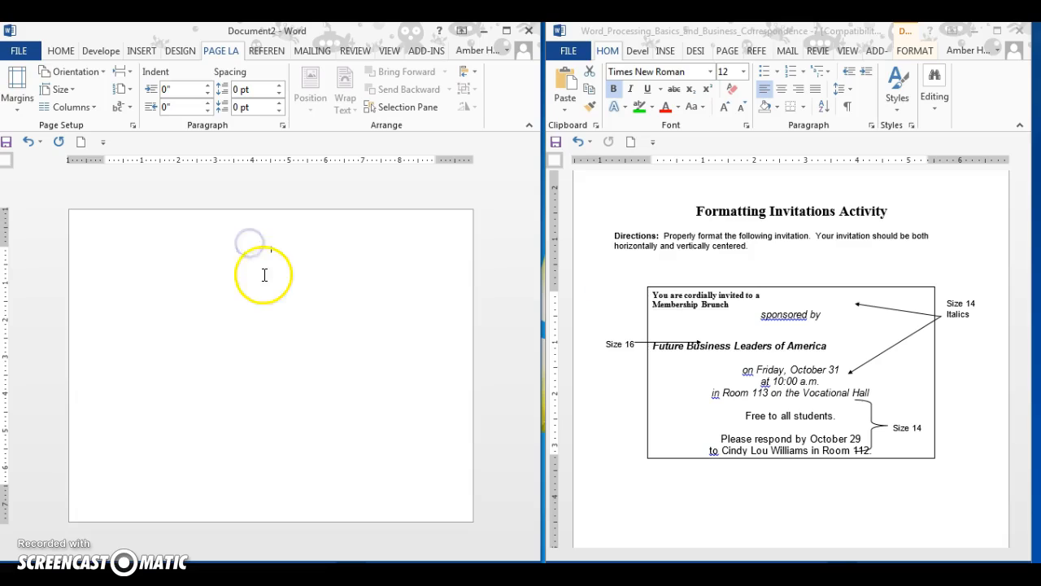
text(You are co)
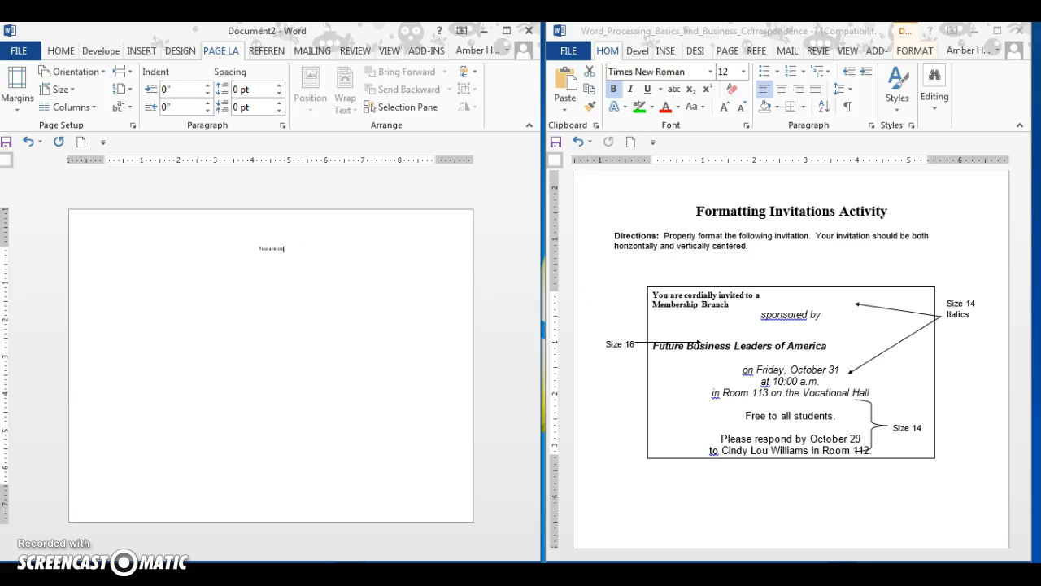
text(rdially invited to a membership brunch)
drag(431, 568, 452, 568)
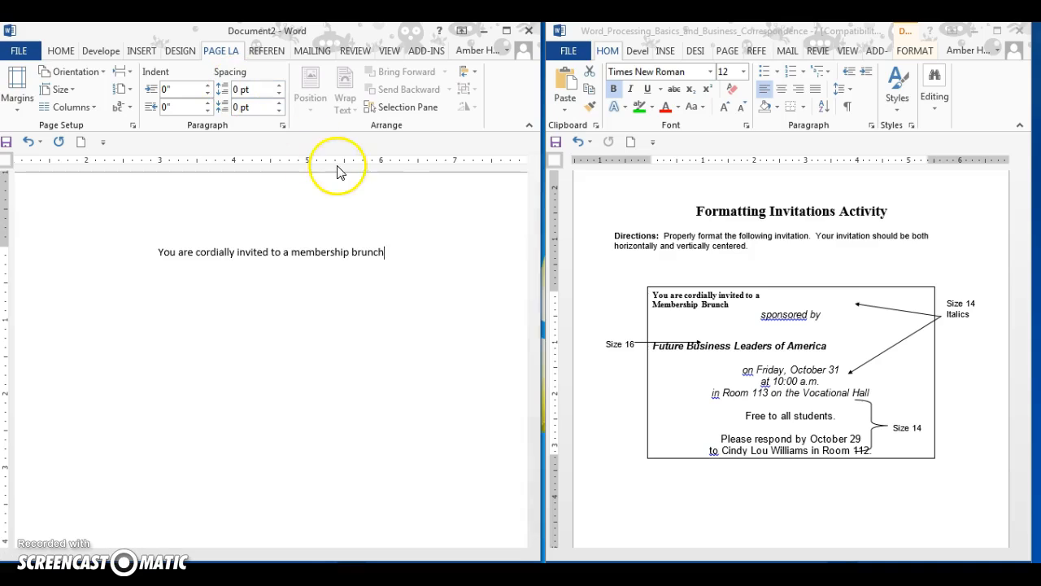
Left-align the opening line "You are cordially invited to a membership brunch".
click(61, 51)
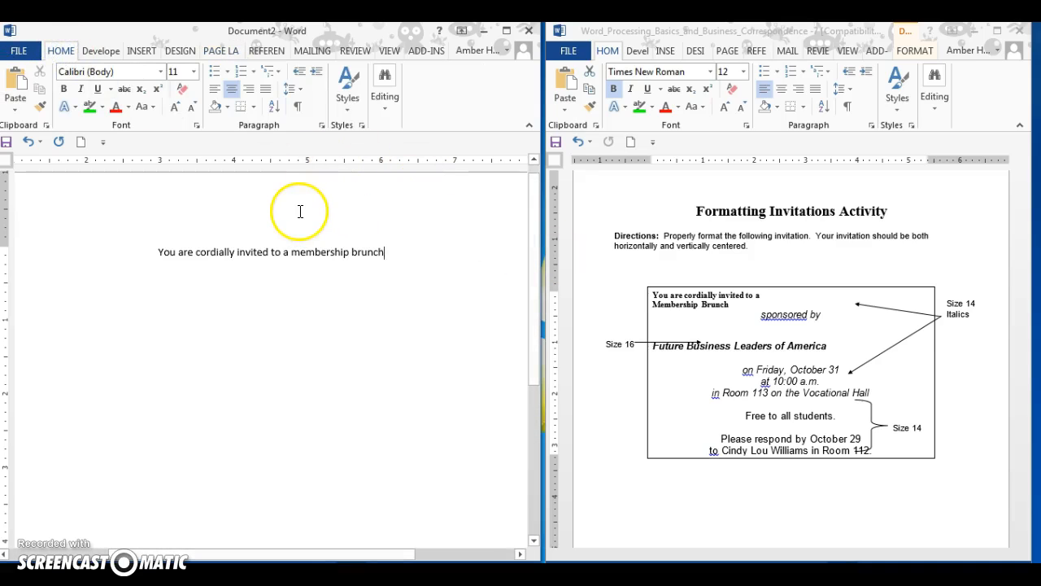
click(407, 253)
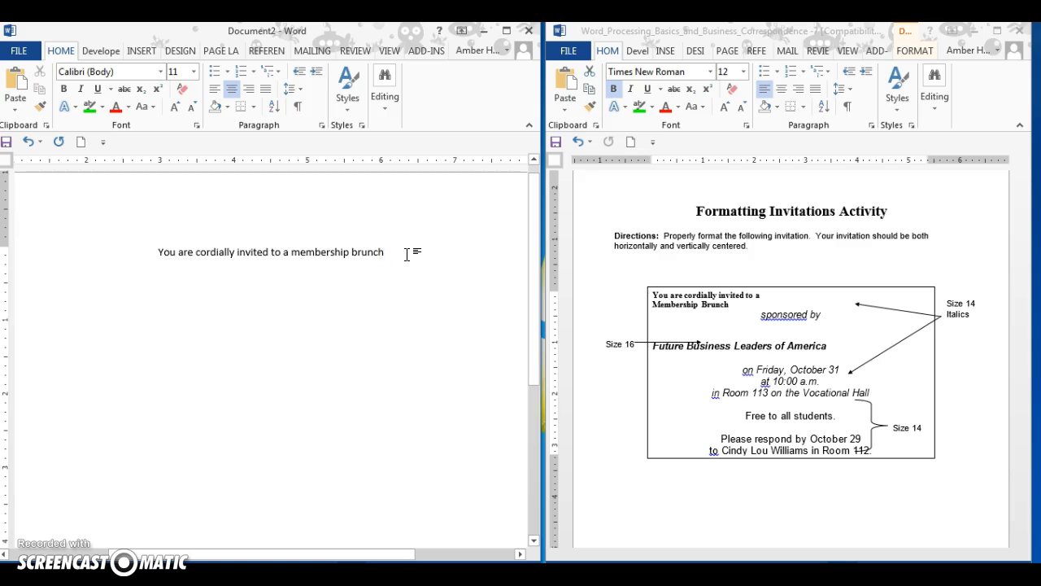
click(663, 301)
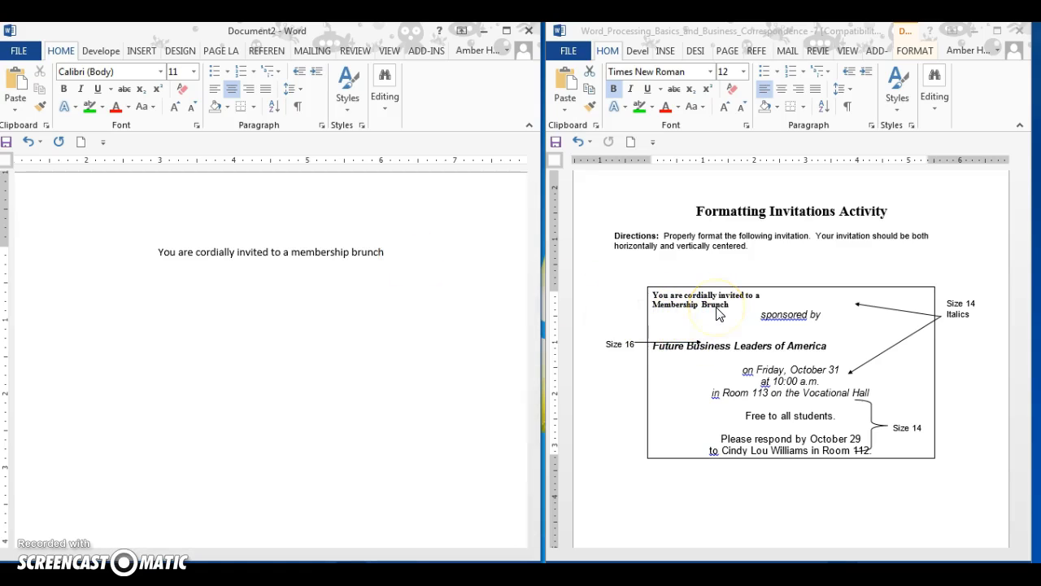
click(261, 246)
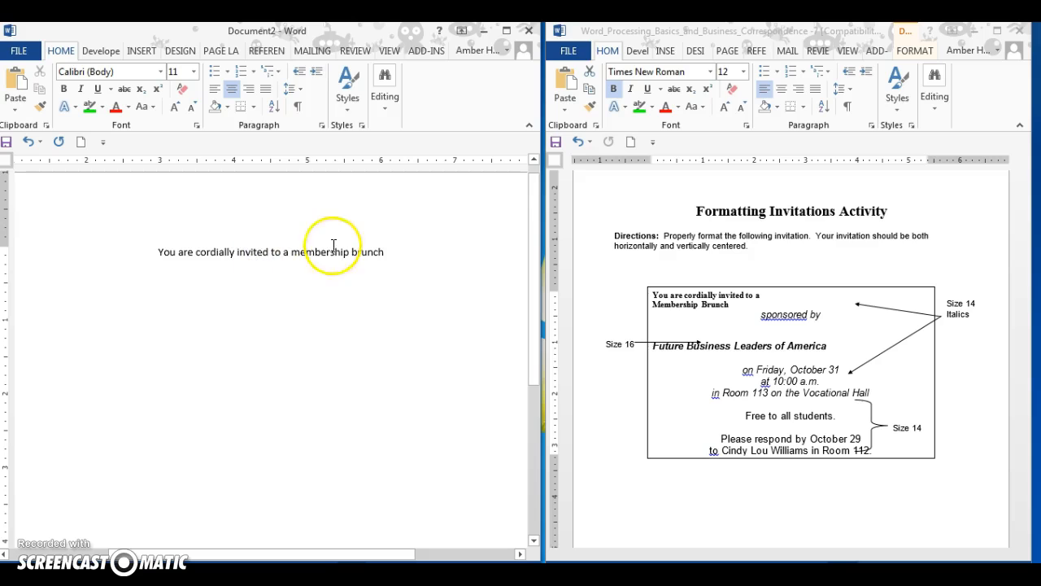
click(233, 92)
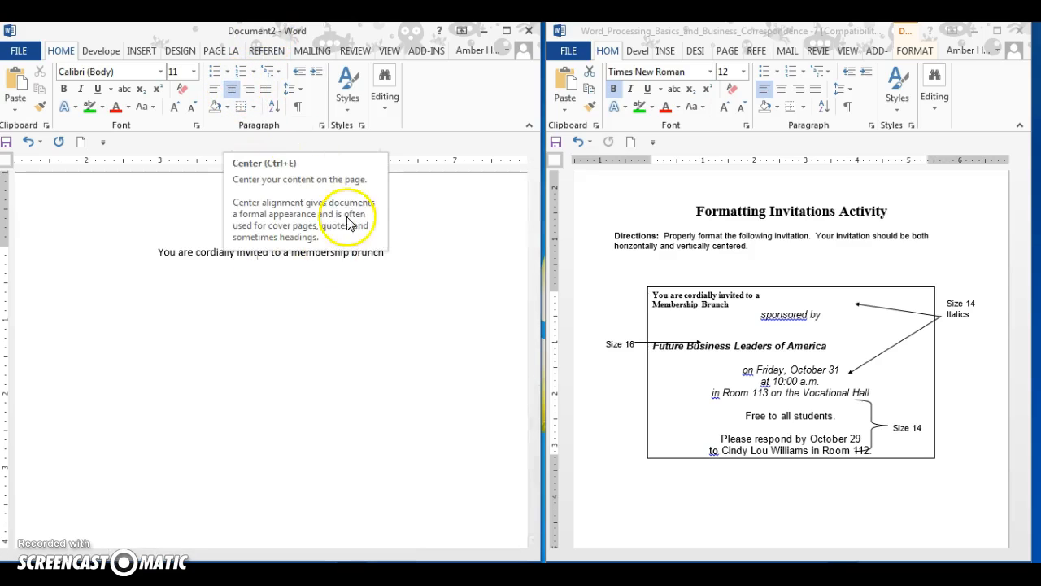
click(403, 259)
drag(399, 253, 154, 249)
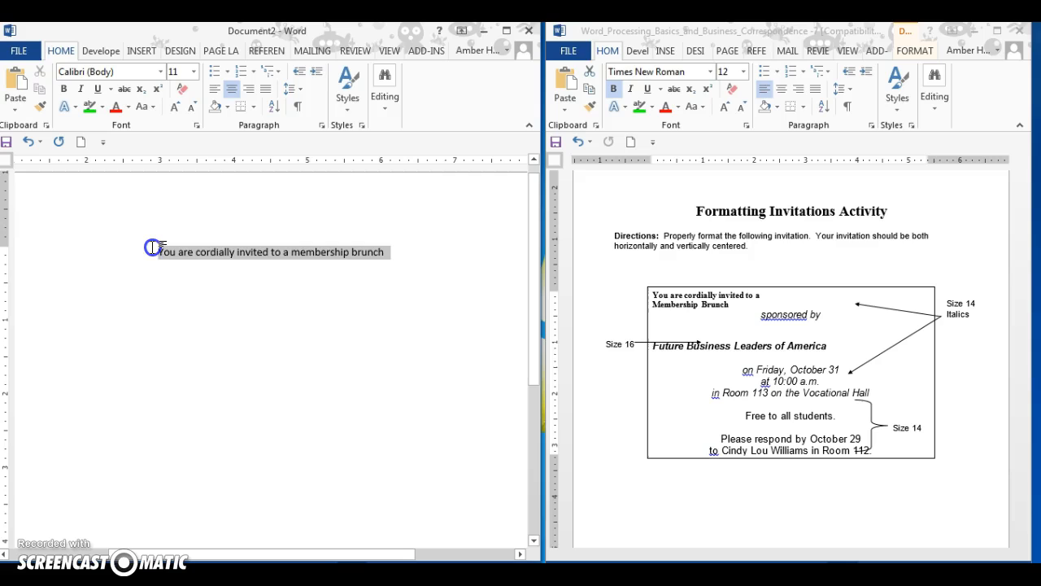
click(214, 94)
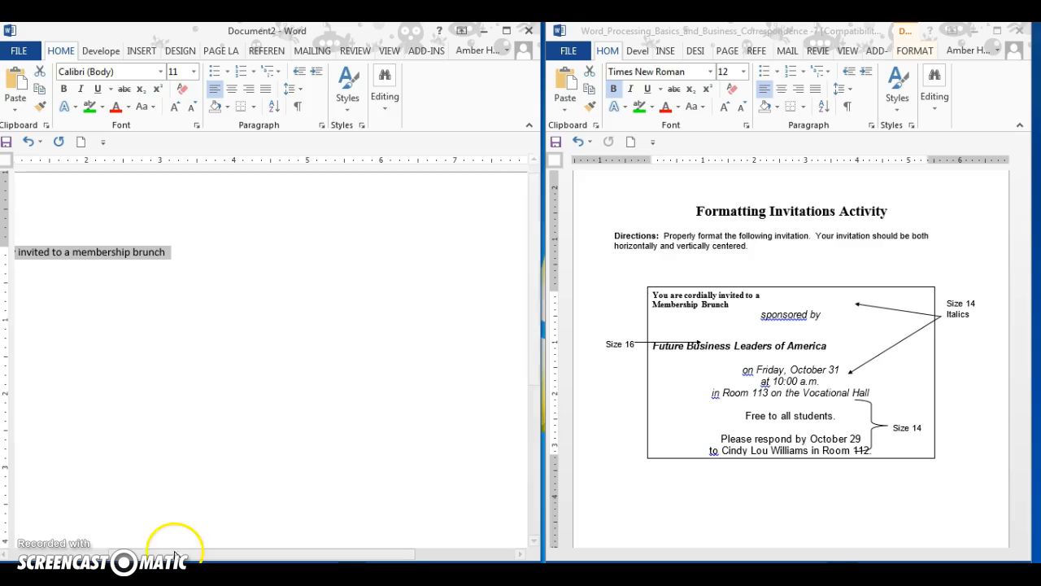
click(76, 355)
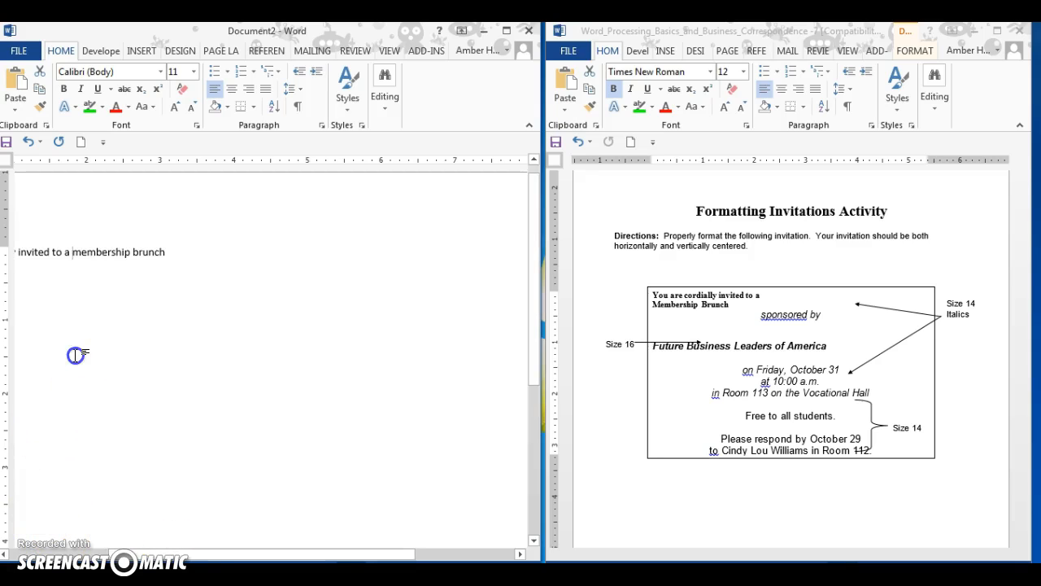
Break the opening line before "membership" and capitalize the second line as "Membership Brunch".
key(Left)
key(Left)
key(Left)
key(Left)
key(Left)
key(Left)
key(Left)
key(Left)
key(Left)
key(Home)
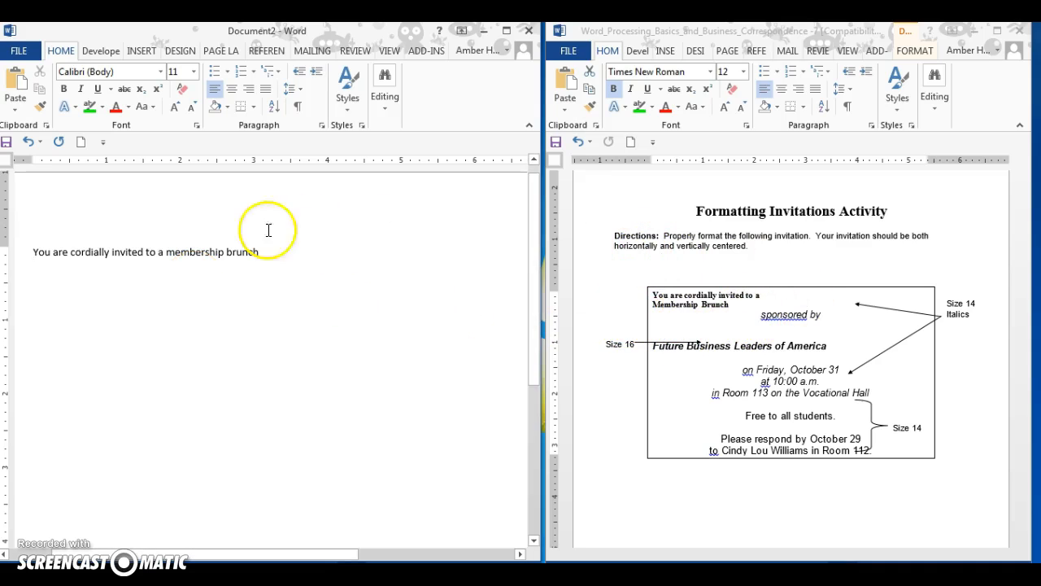
click(166, 252)
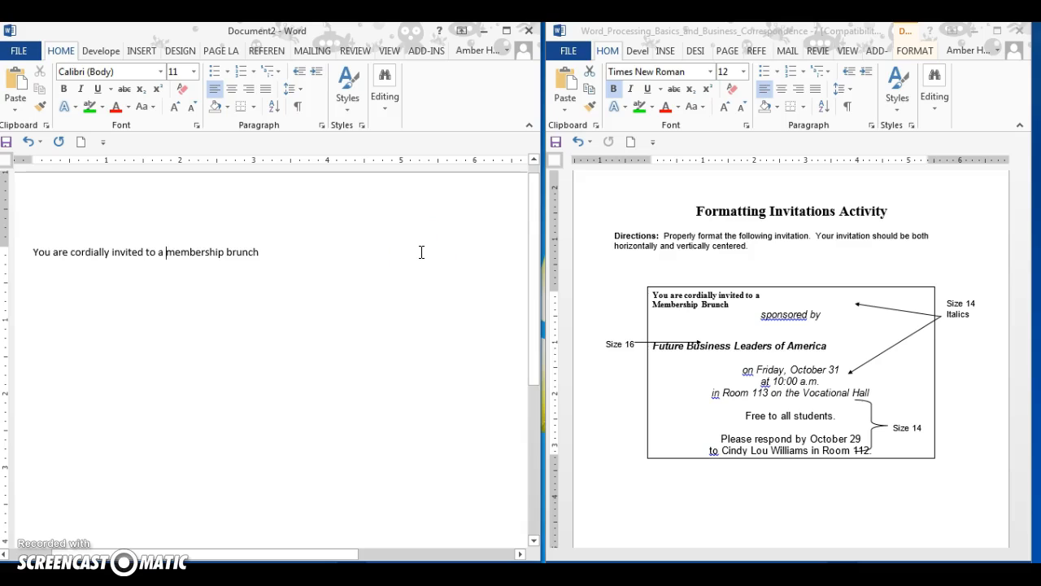
key(Return)
key(Delete)
text(M)
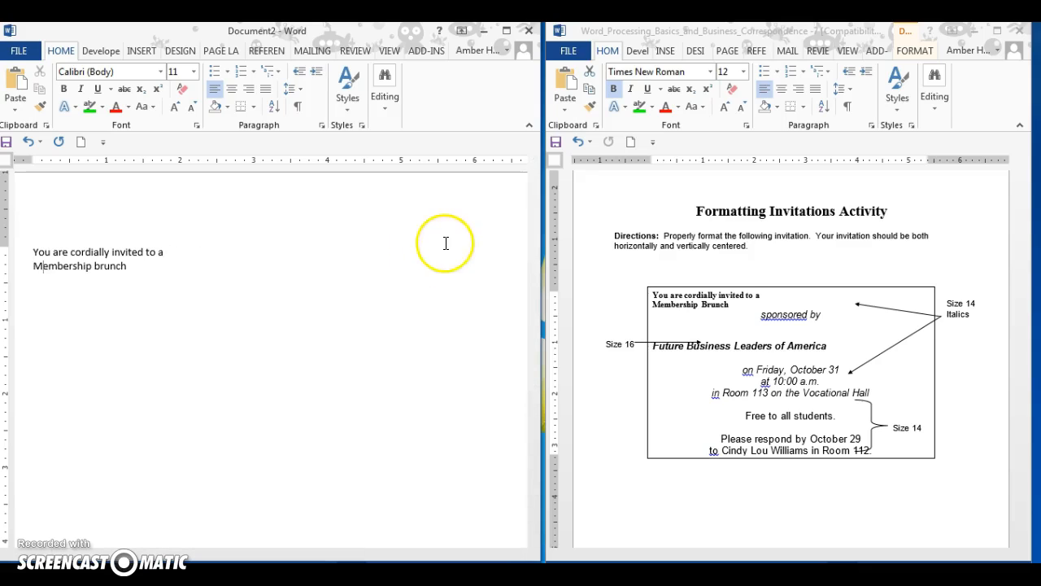
click(95, 265)
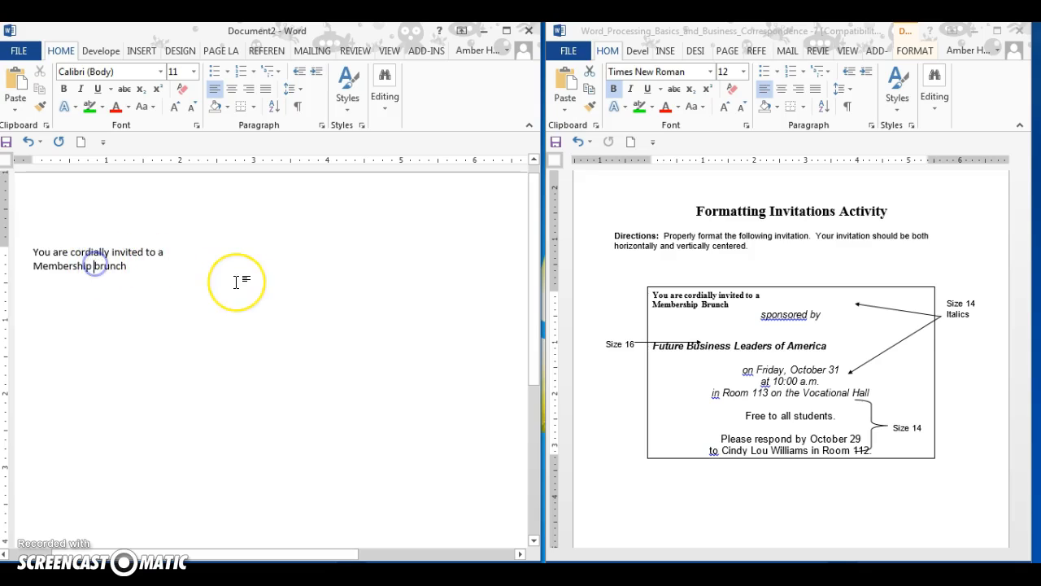
key(Delete)
text(B)
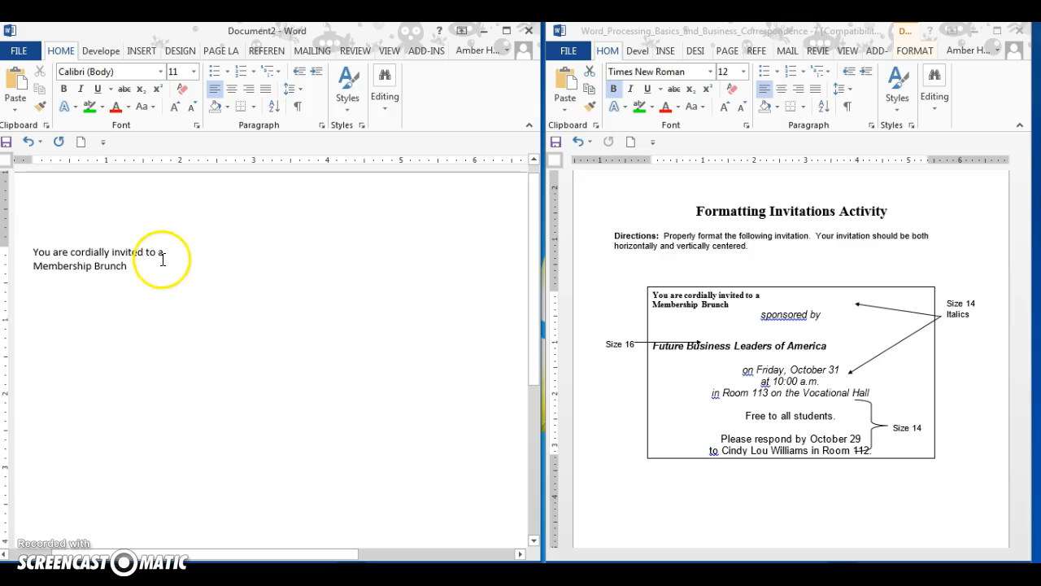
Make both lines, "You are cordially invited to a" and "Membership Brunch", bold.
drag(132, 265, 38, 255)
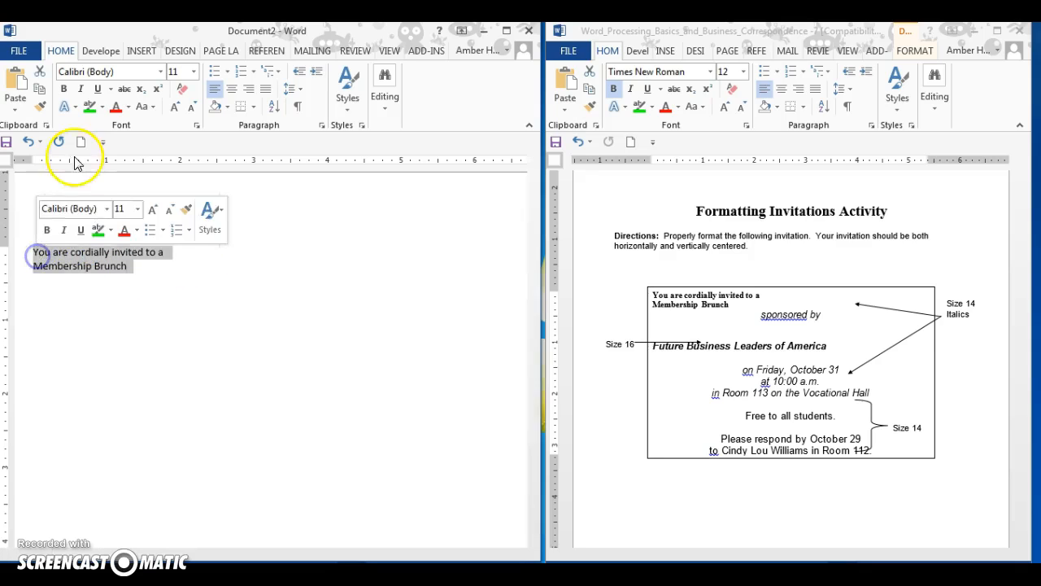
click(64, 89)
click(174, 277)
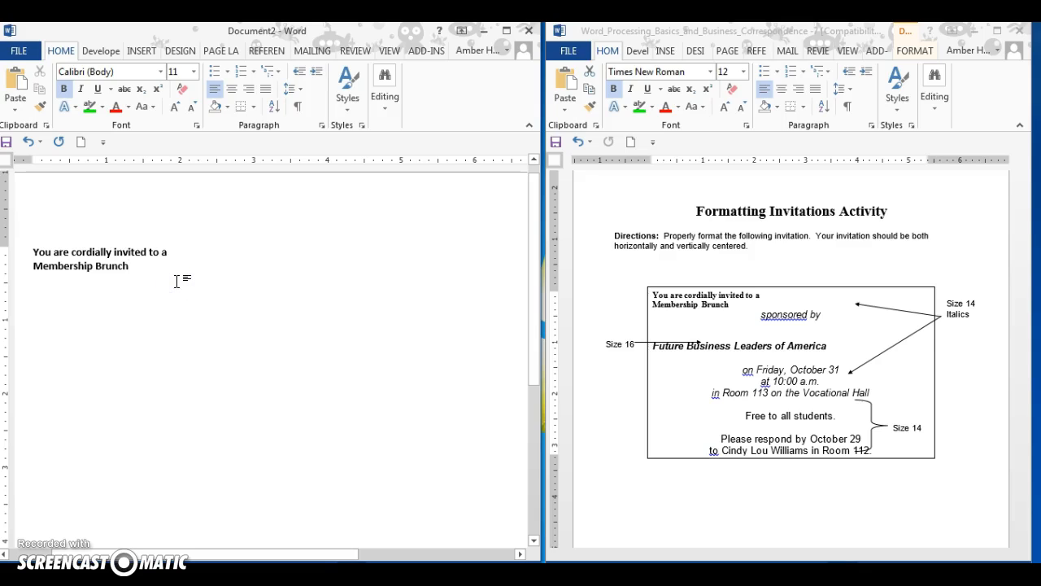
Leave a blank line under "Membership Brunch" and add a centered line reading "Sponsored by".
click(166, 265)
key(Return)
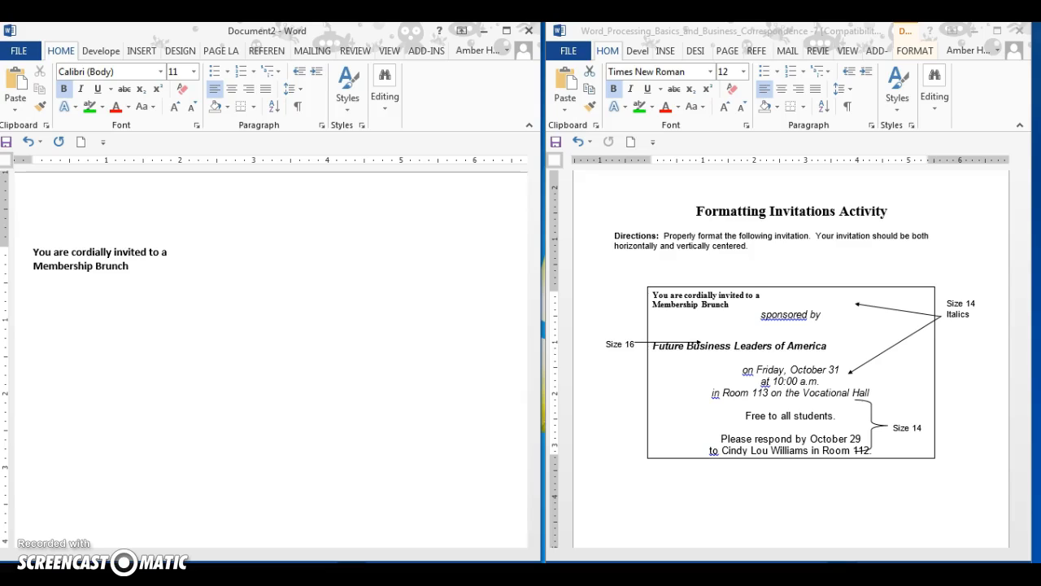
click(333, 271)
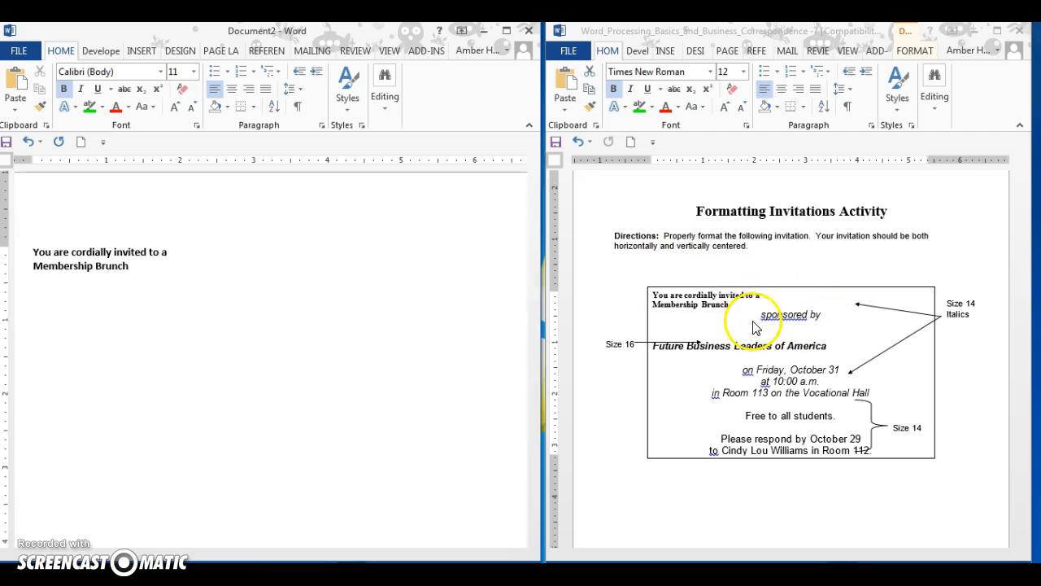
click(795, 317)
drag(826, 315, 763, 316)
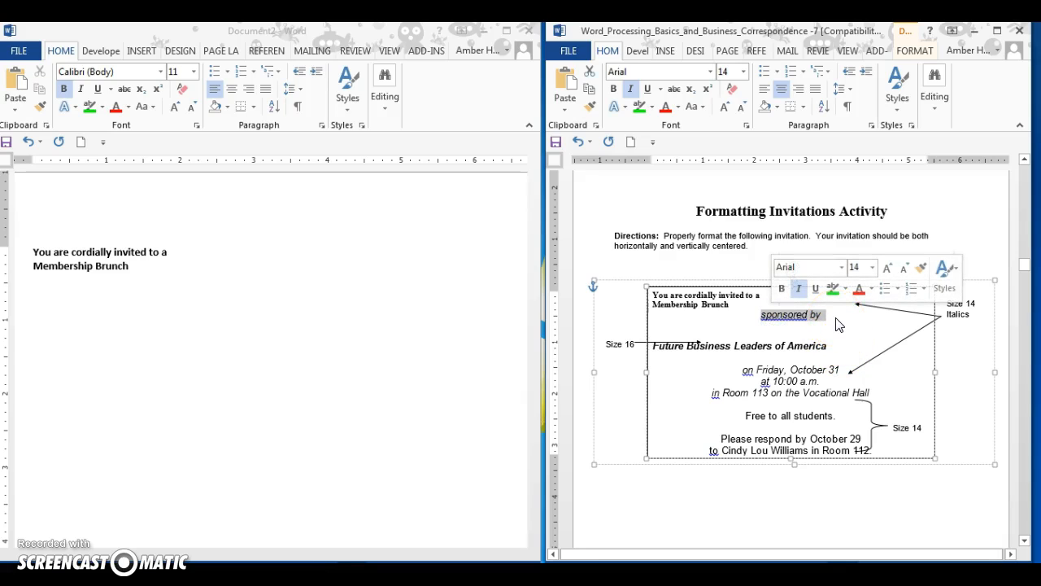
click(321, 309)
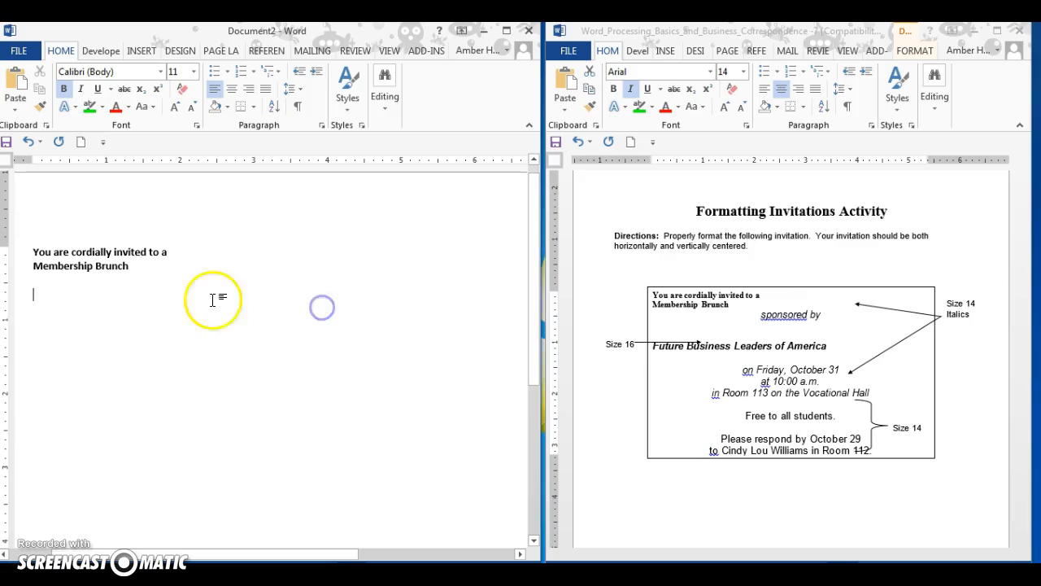
click(130, 301)
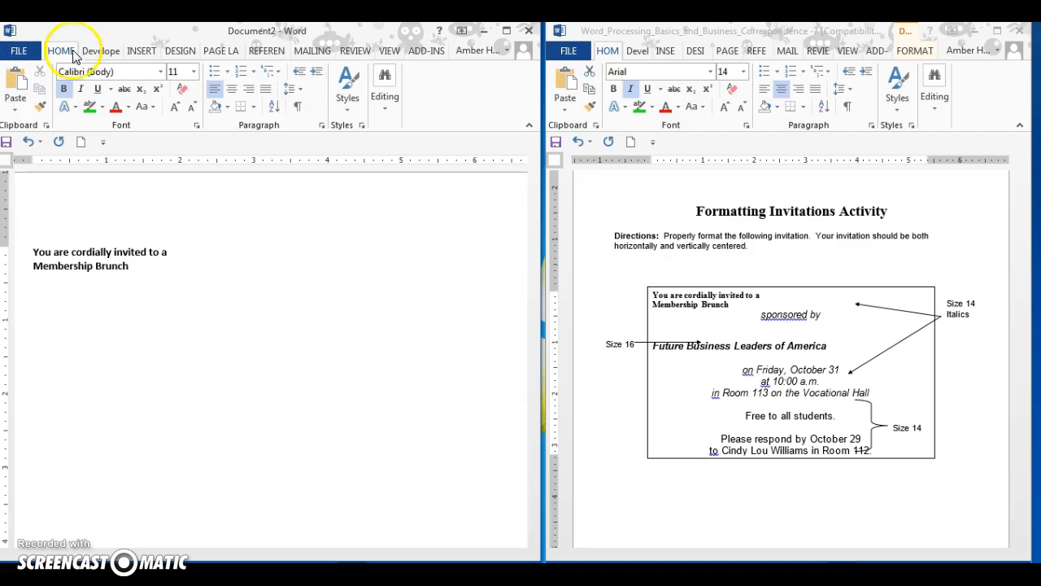
click(232, 95)
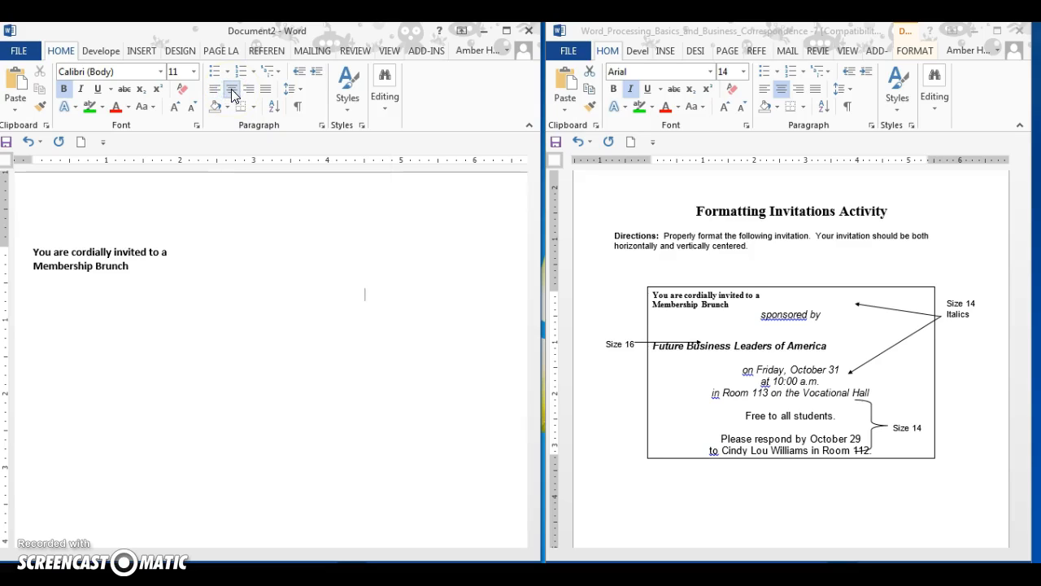
text(sponsored by)
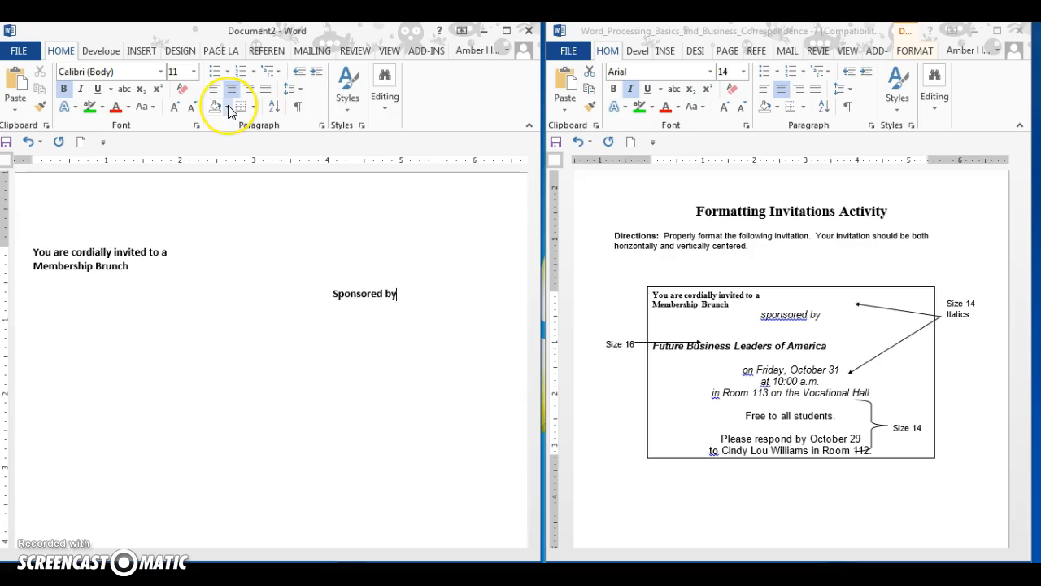
Change the capital S in "Sponsored by" to lowercase so the line reads "sponsored by".
key(Left)
key(Left)
key(Left)
key(Left)
key(Left)
key(BackSpace)
text(s)
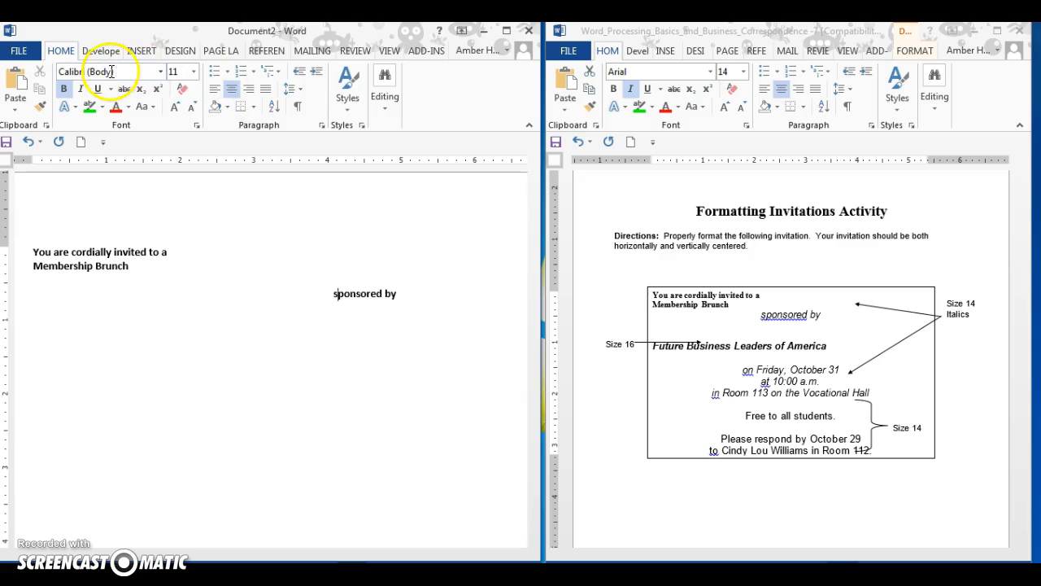
Remove bold from the "sponsored by" line and set its font size to 16.
drag(410, 296, 337, 295)
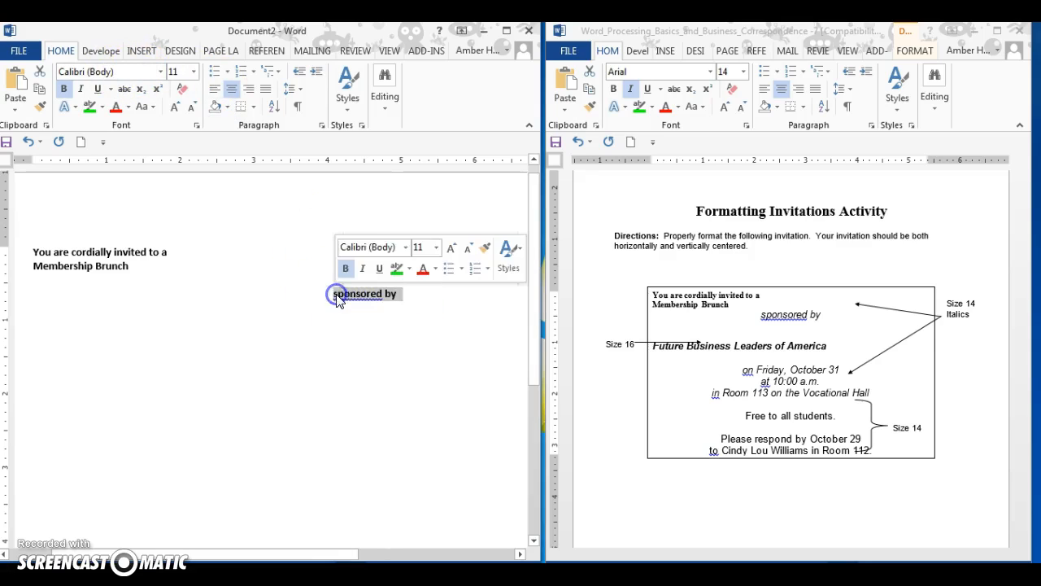
click(64, 89)
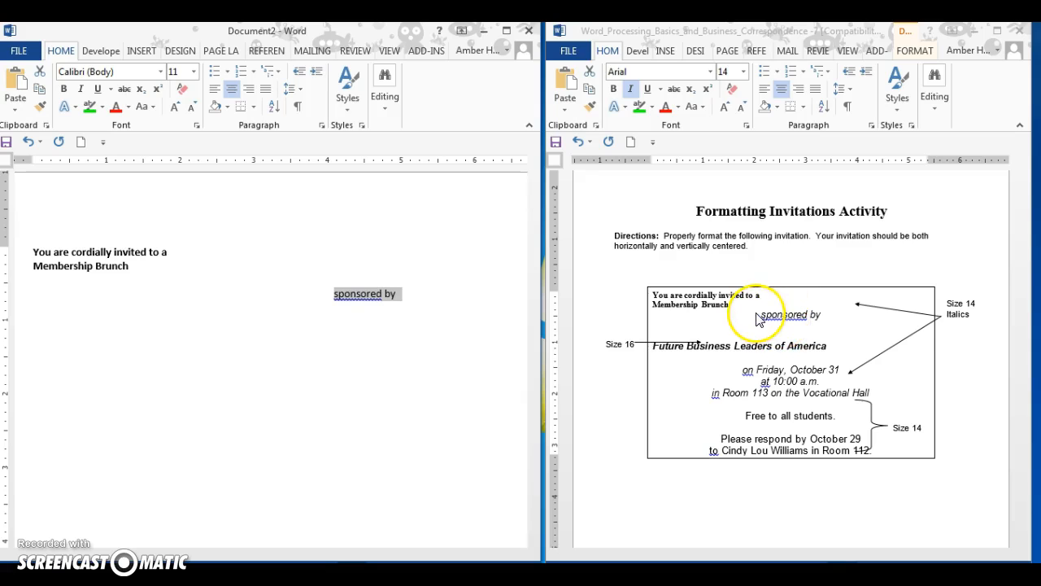
click(194, 71)
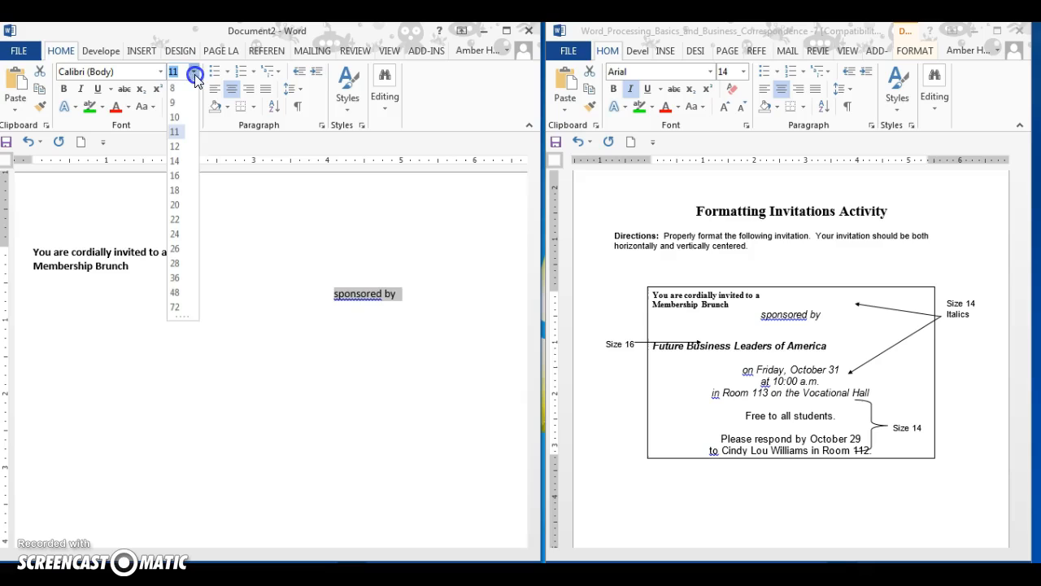
click(179, 177)
click(402, 344)
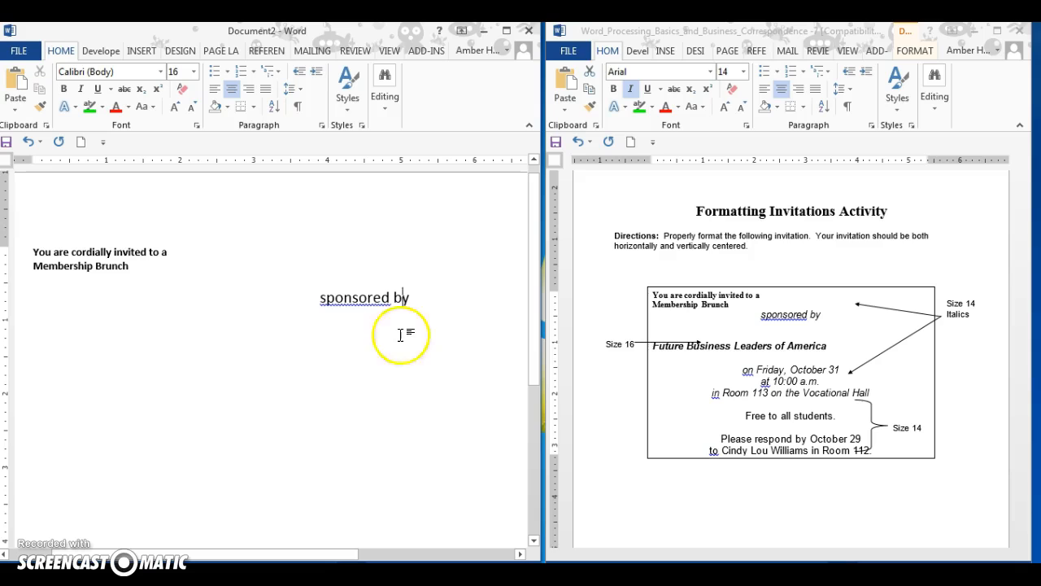
Set "You are cordially invited to a" and "Membership Brunch" to font size 14 and italicize both lines.
click(140, 277)
drag(132, 265, 32, 252)
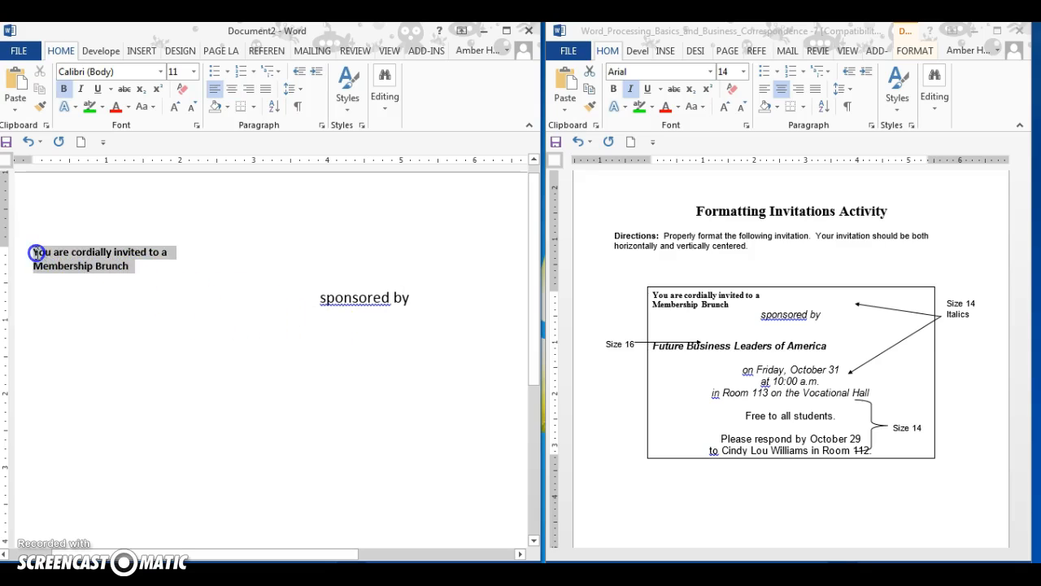
click(194, 71)
click(180, 165)
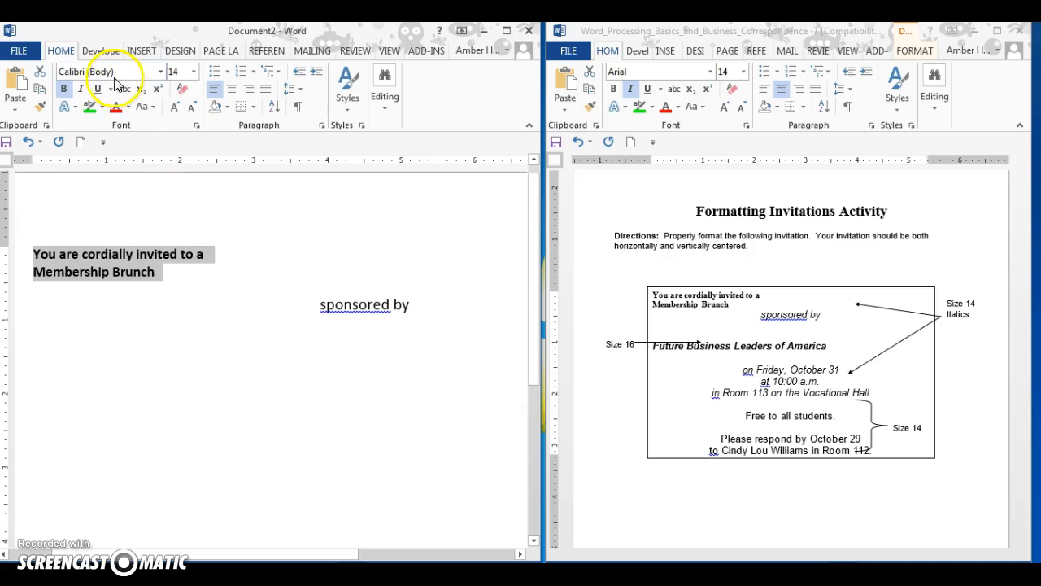
click(82, 89)
click(260, 321)
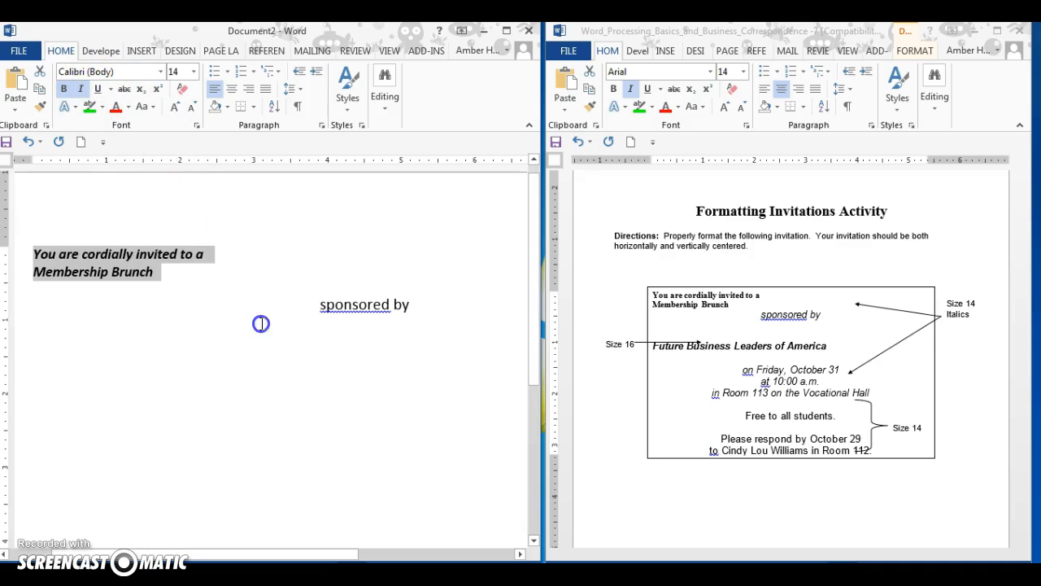
Leave two blank lines under "sponsored by" and add a left-aligned line reading "Future Business Leaders of America".
click(408, 306)
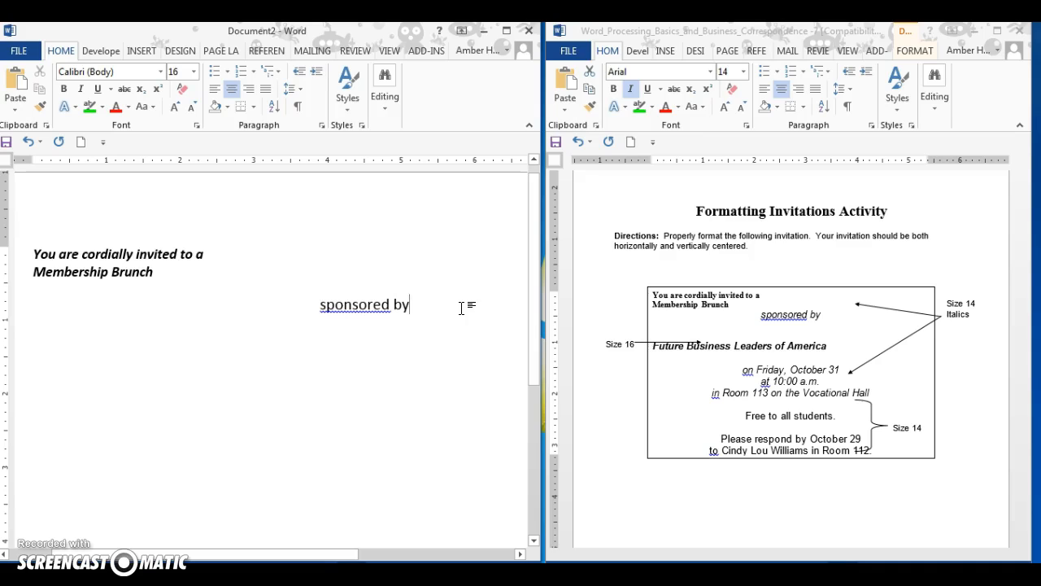
key(Return)
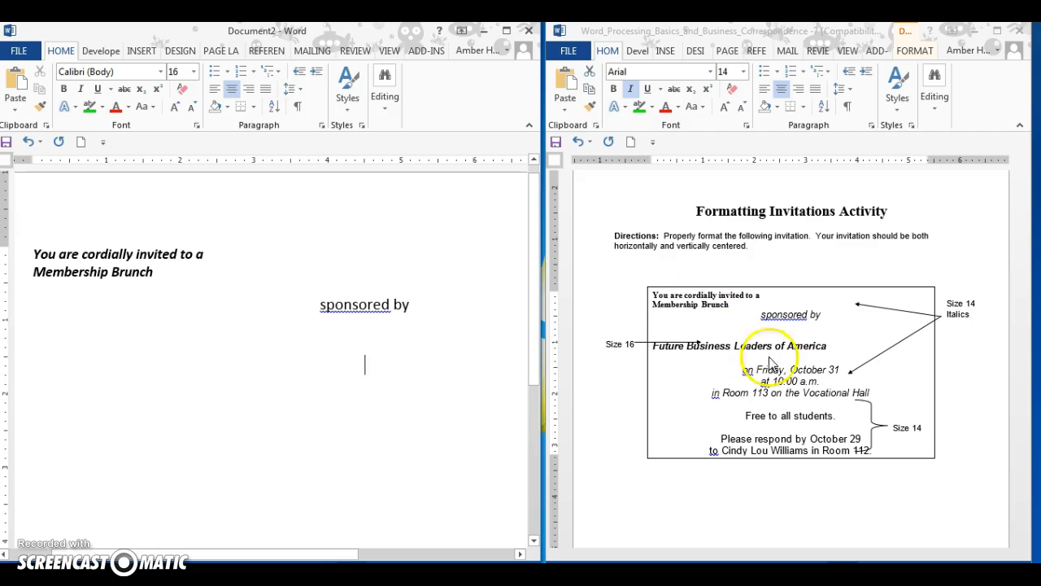
click(733, 347)
drag(829, 347, 654, 348)
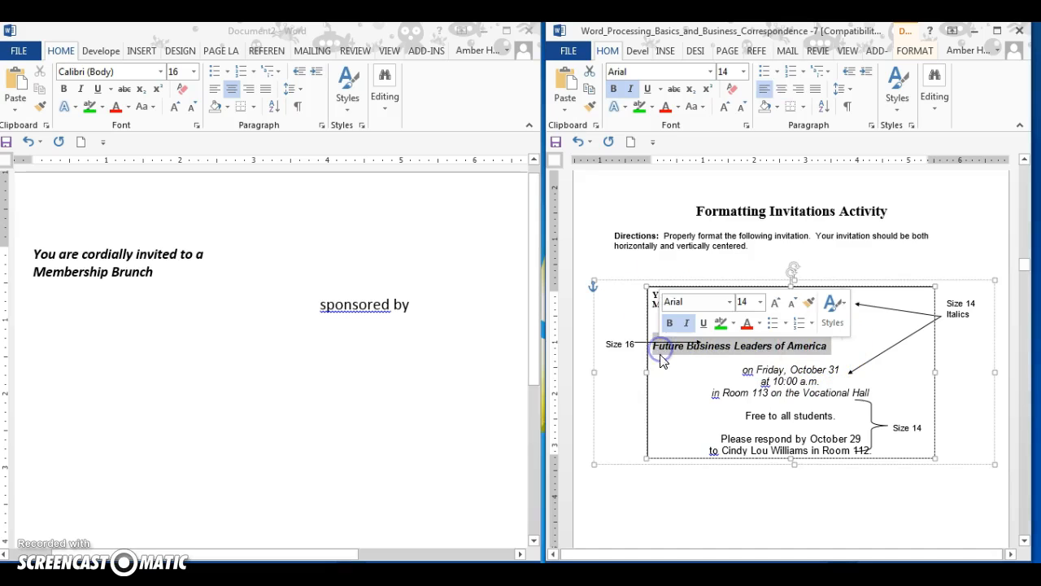
click(688, 371)
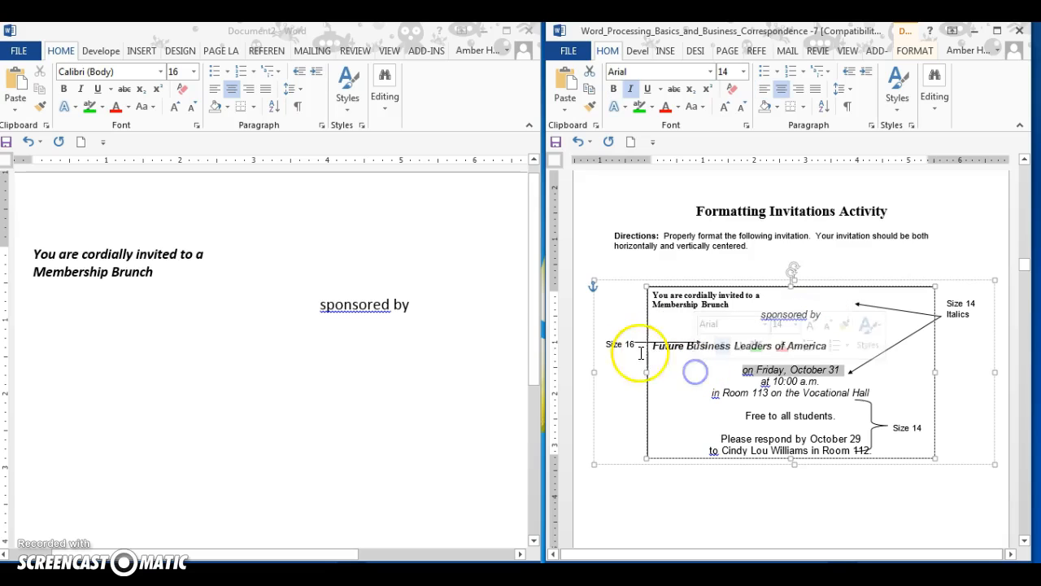
click(355, 342)
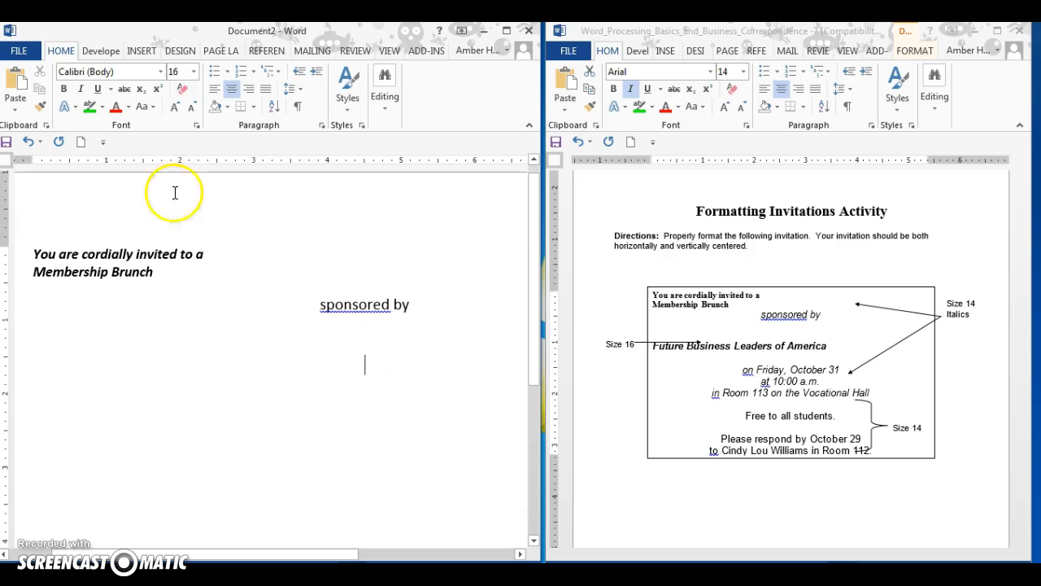
click(213, 89)
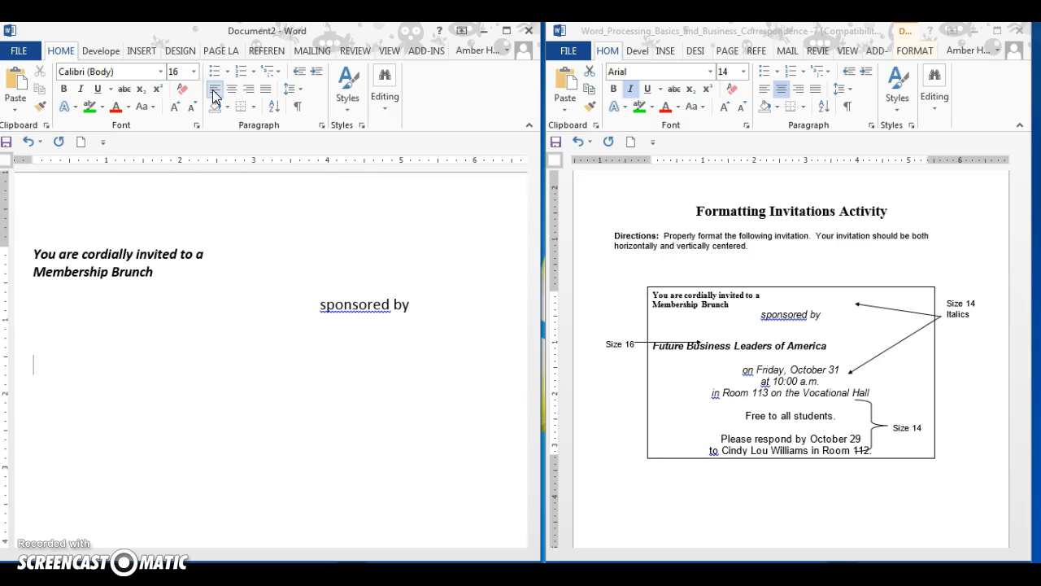
text(Future Bus)
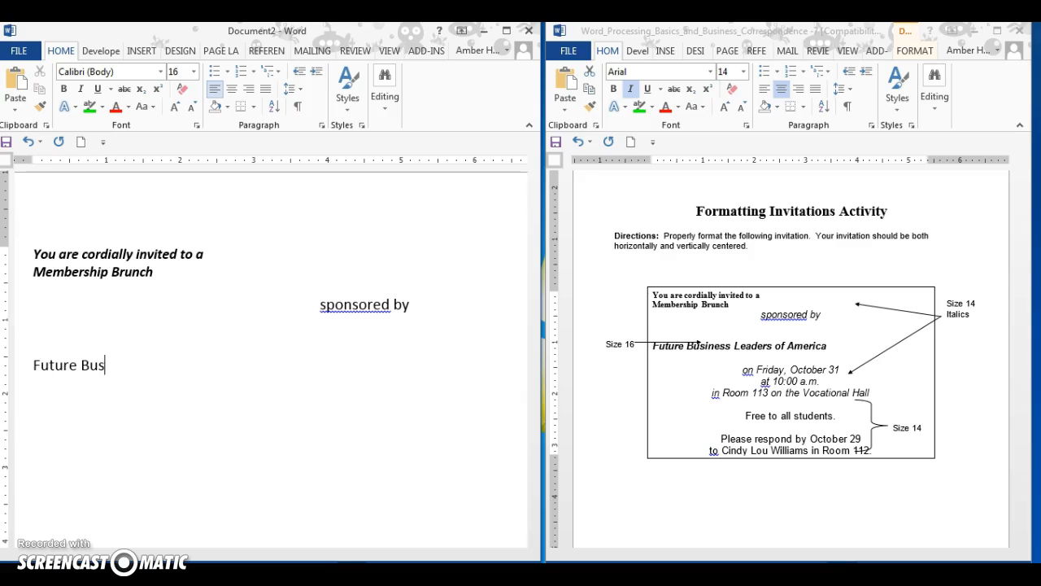
text(iness Leaders of America)
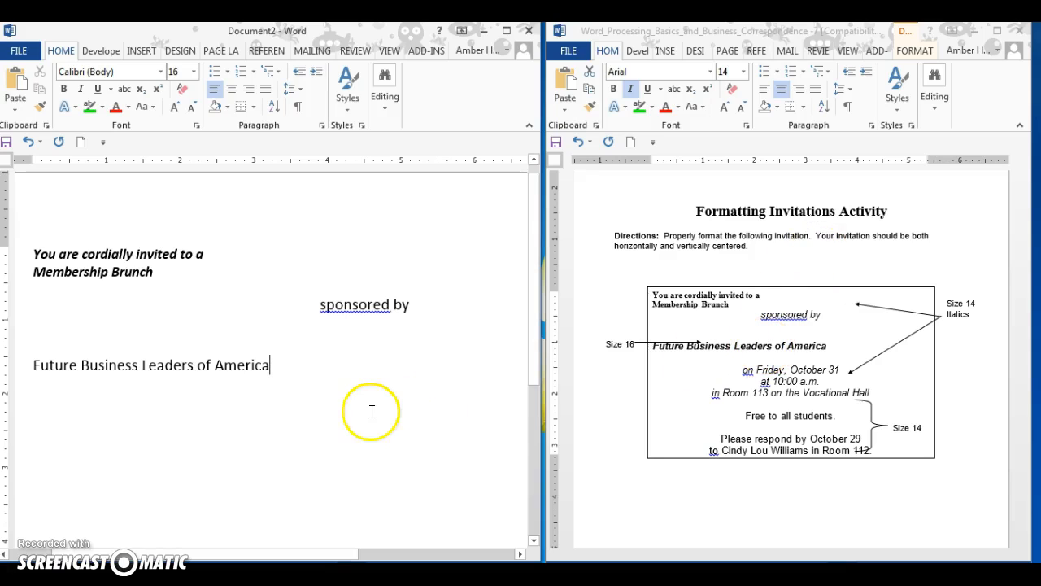
Make the "Future Business Leaders of America" line bold.
drag(284, 366, 45, 366)
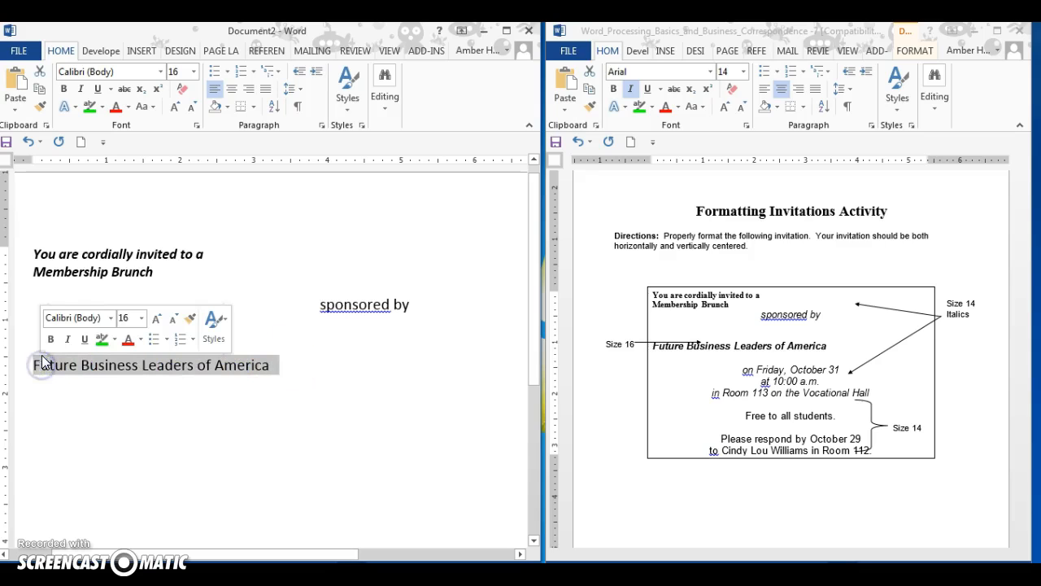
click(63, 88)
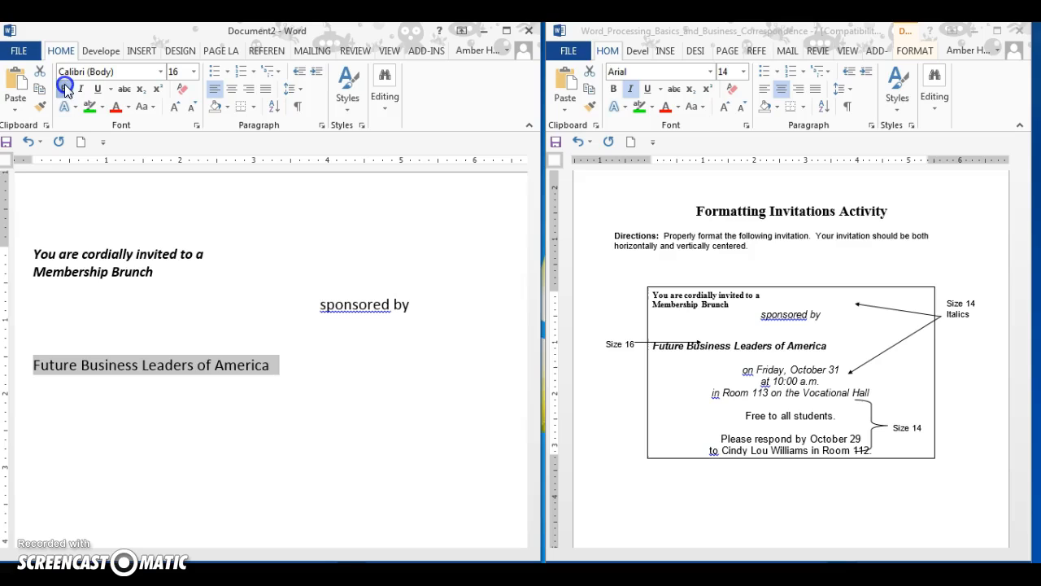
click(307, 368)
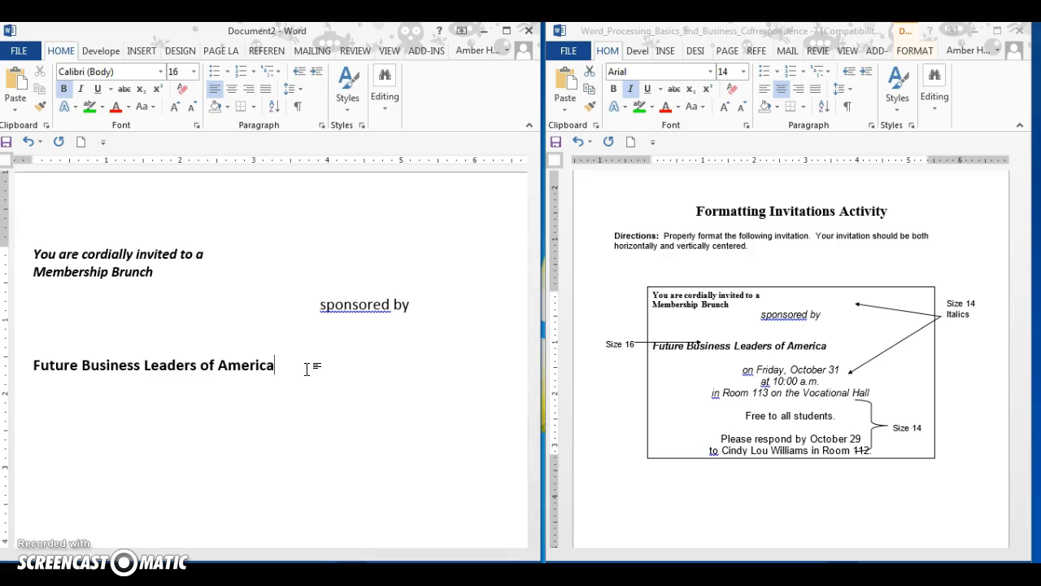
Leave a blank line under "Future Business Leaders of America" and add a centered line reading "on Friday, October 31".
key(Return)
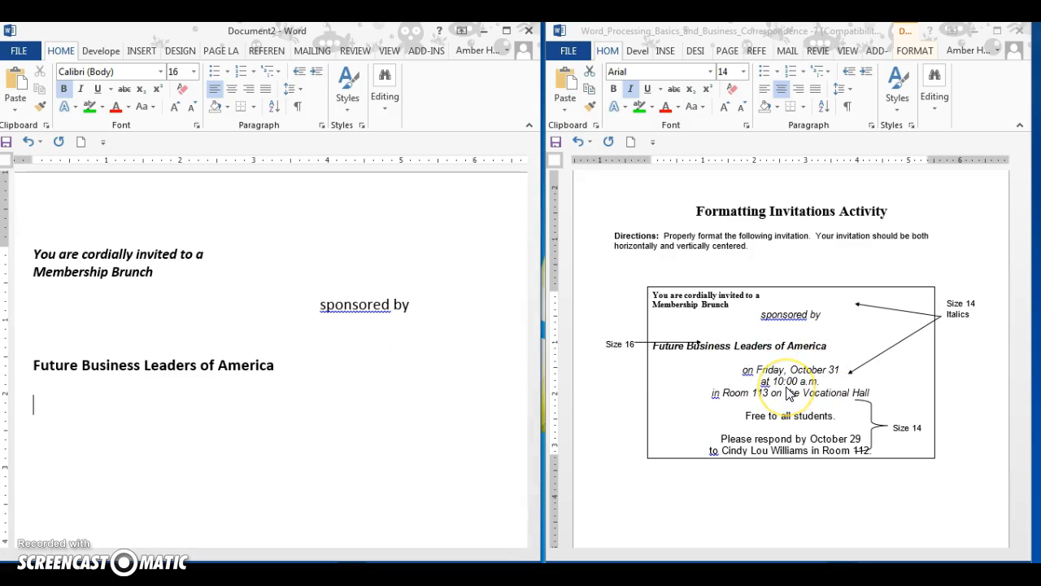
click(236, 92)
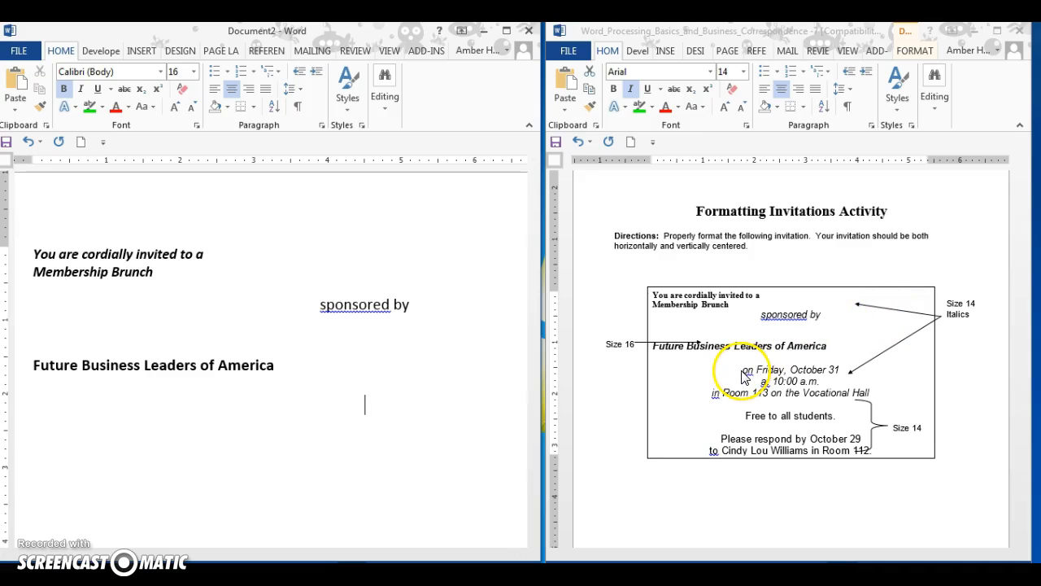
click(825, 383)
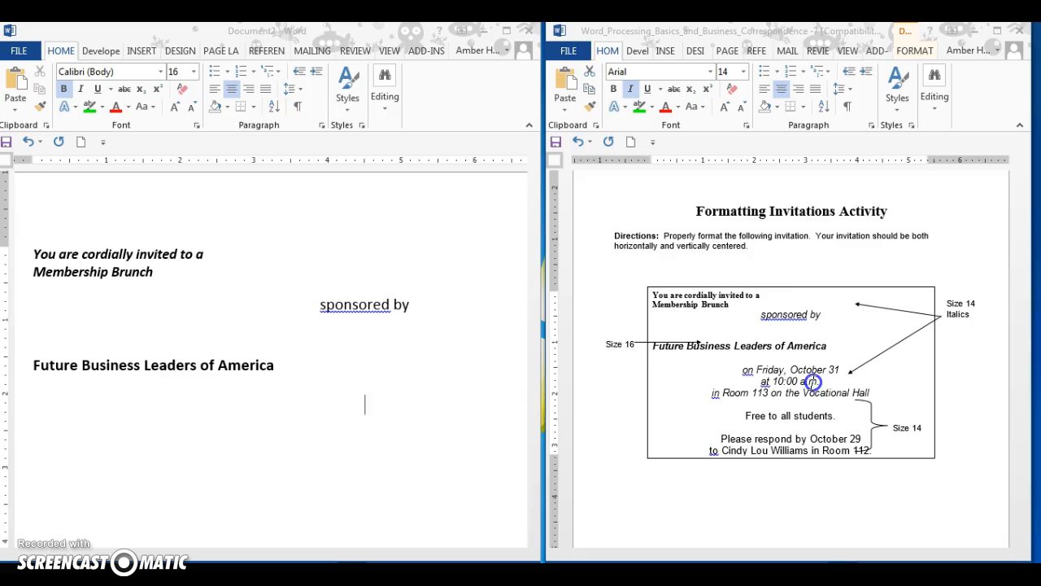
click(880, 394)
drag(872, 392, 742, 370)
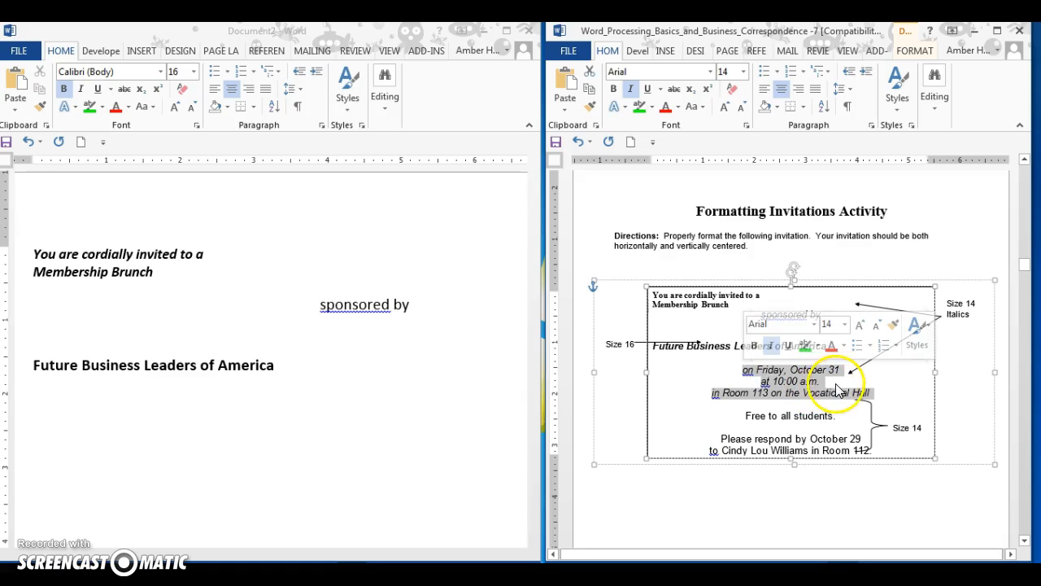
click(310, 423)
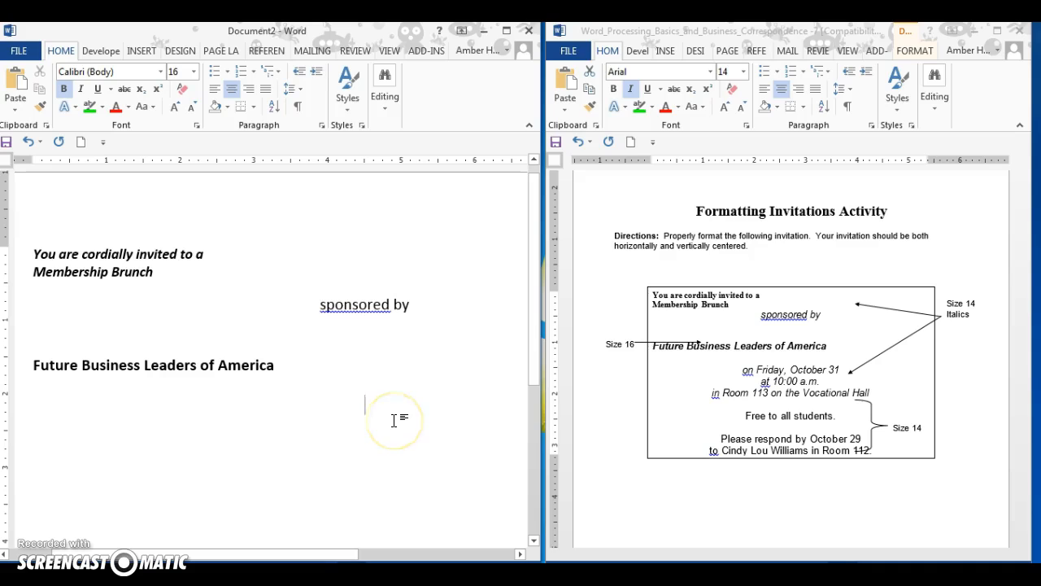
text(On F)
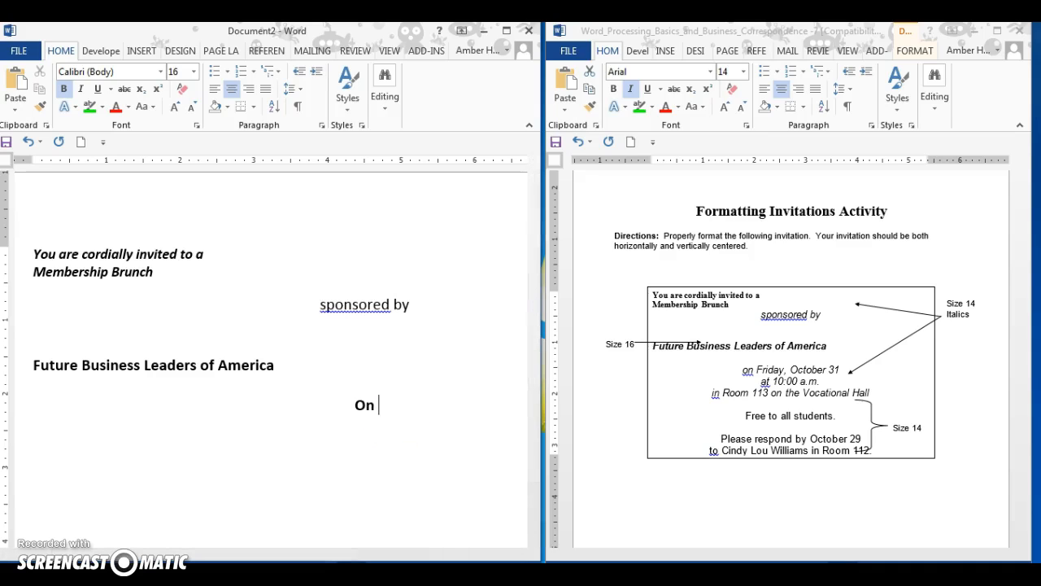
key(BackSpace)
key(BackSpace)
key(BackSpace)
text(on Friday, Oc)
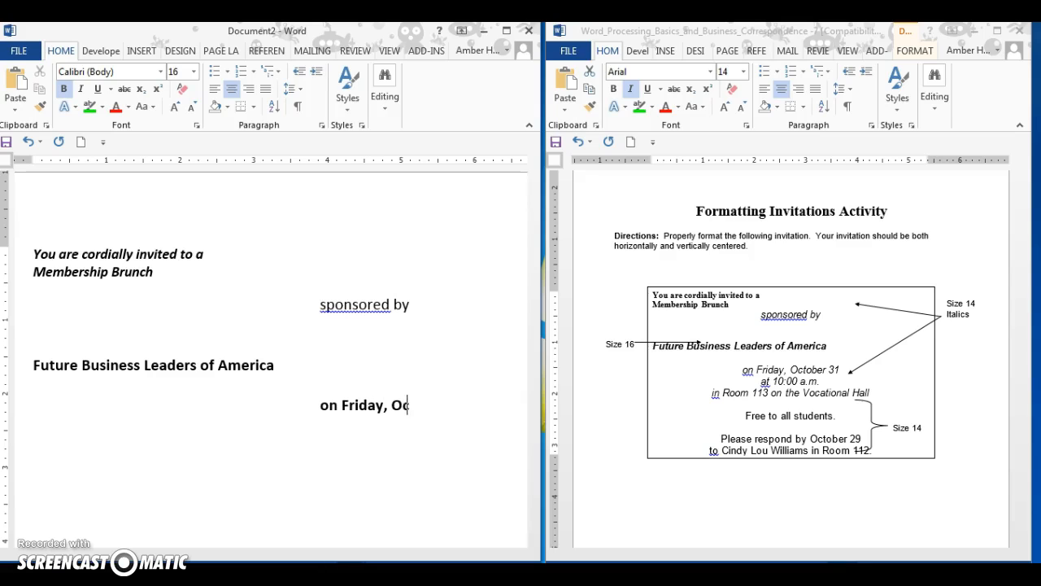
text(tober 31)
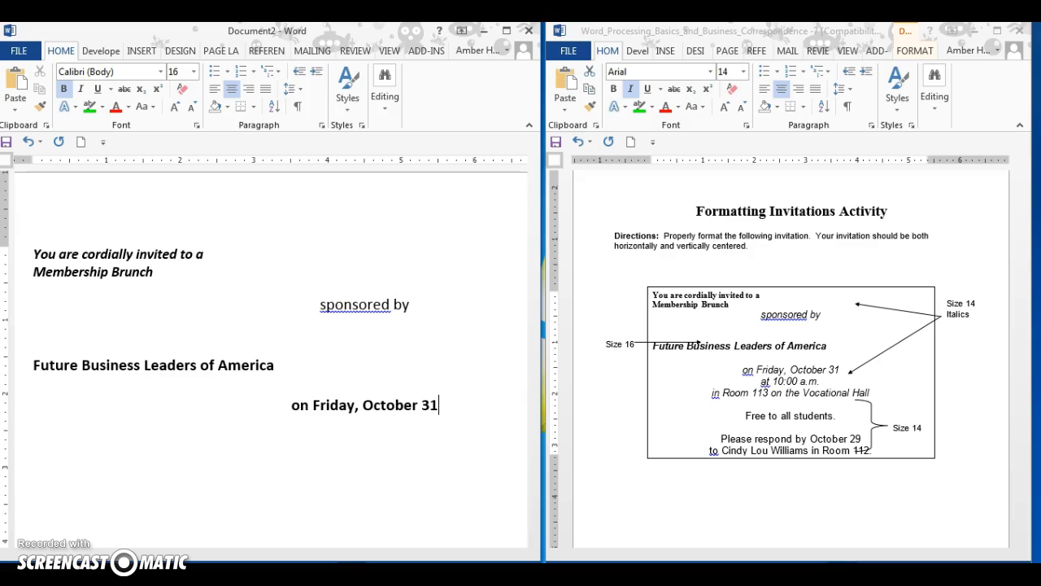
Add the centered lines "at 10:00 a.m." and "in Room 113 on the Vocational Hall" below the date.
key(Return)
text(at 10:00)
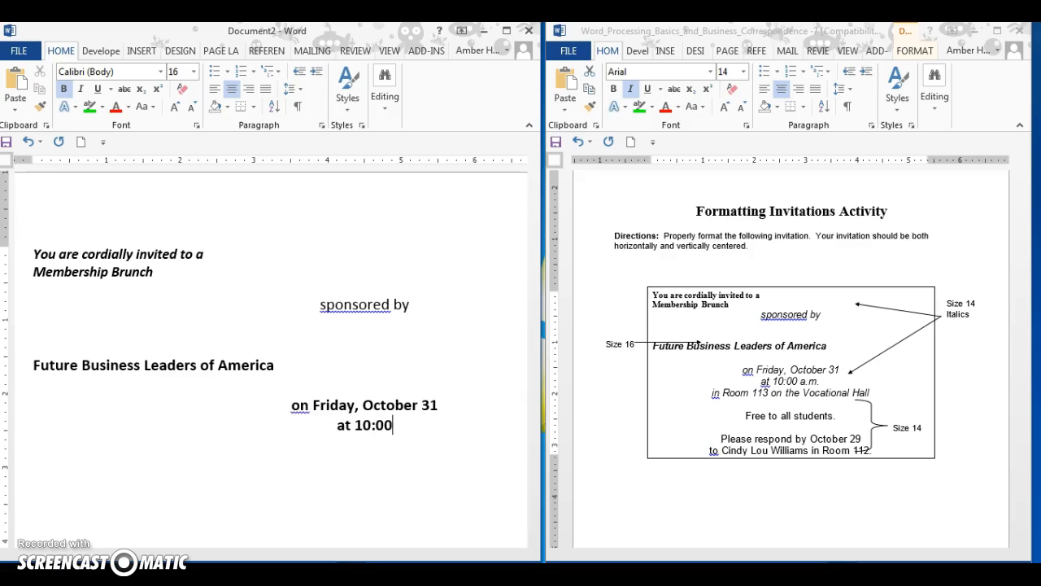
text( a.m.)
key(Return)
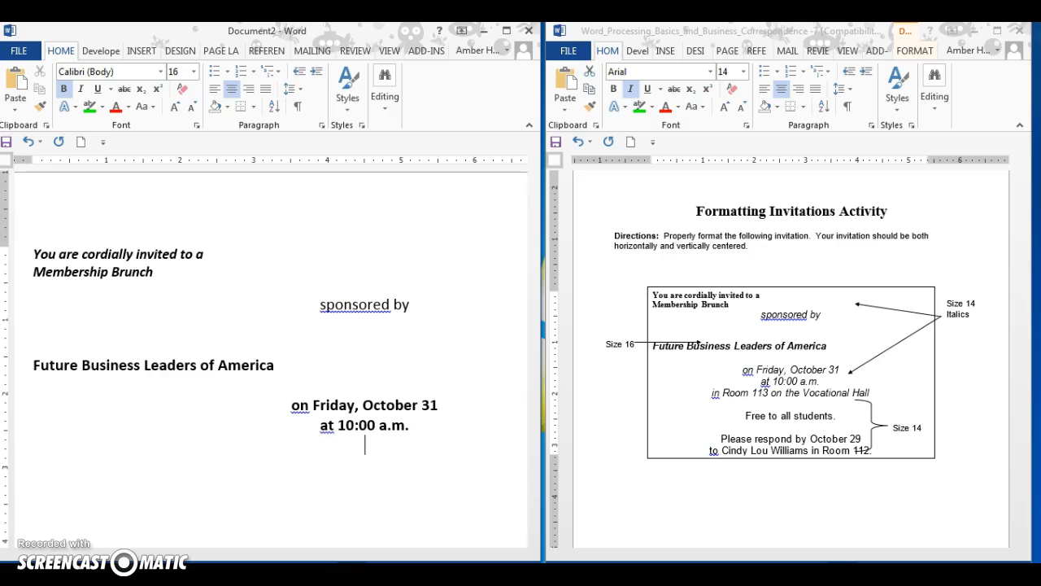
text(in Room 113 on the C)
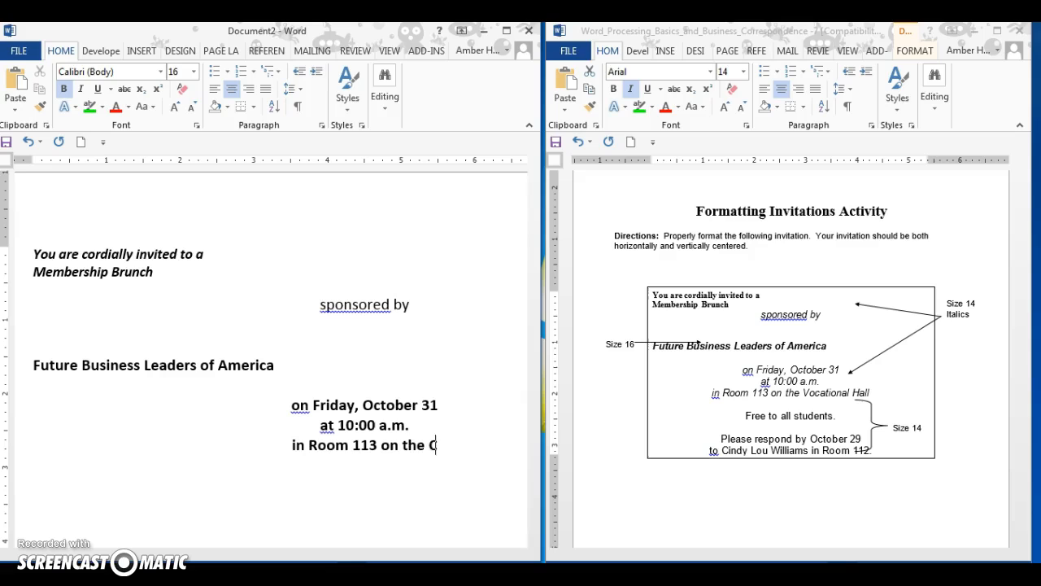
key(BackSpace)
text(Vo)
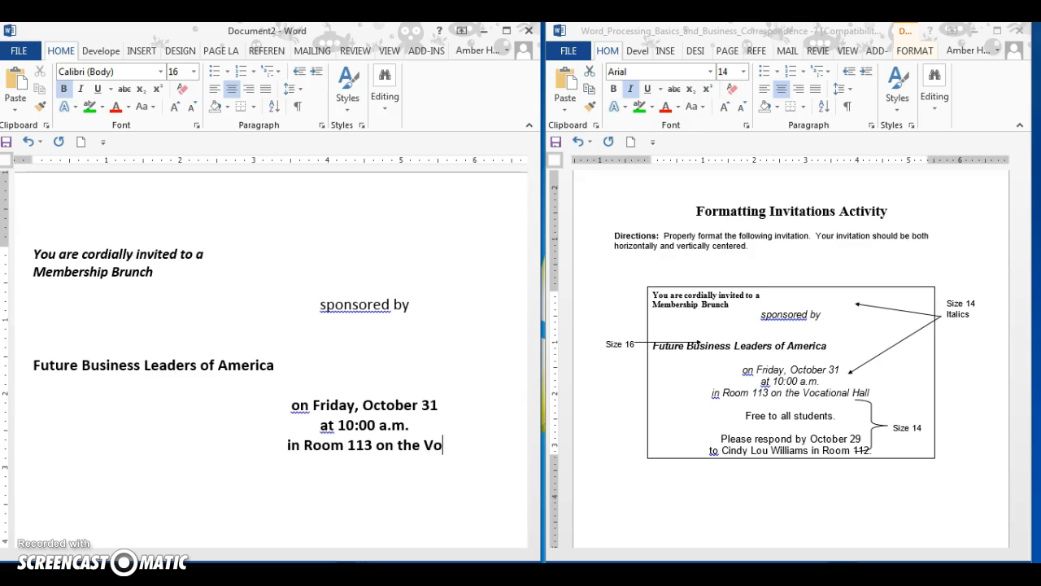
text(cational )
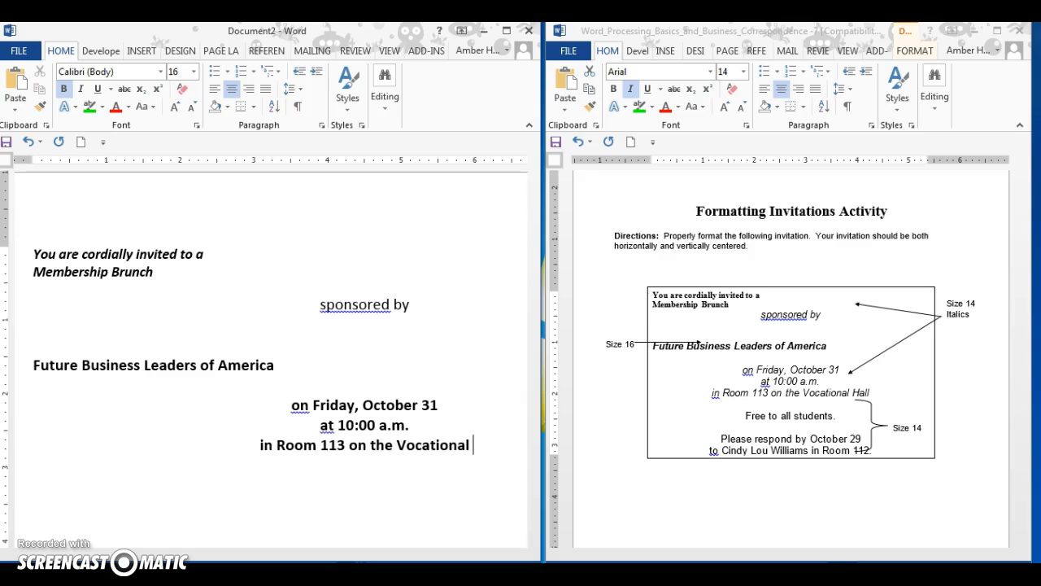
text(Hall)
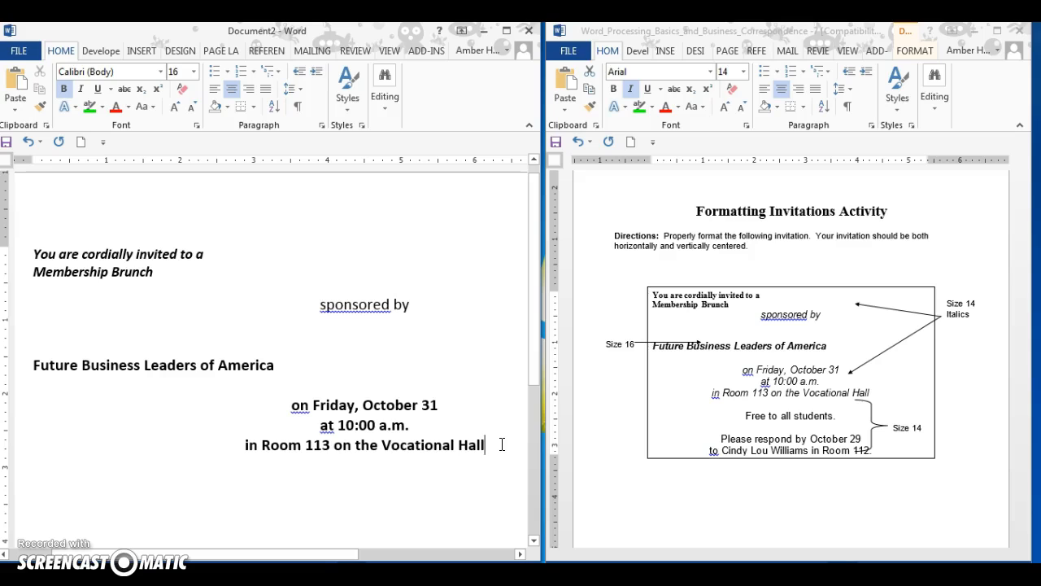
Remove bold from the three date, time and room lines and italicize them.
drag(496, 446, 297, 401)
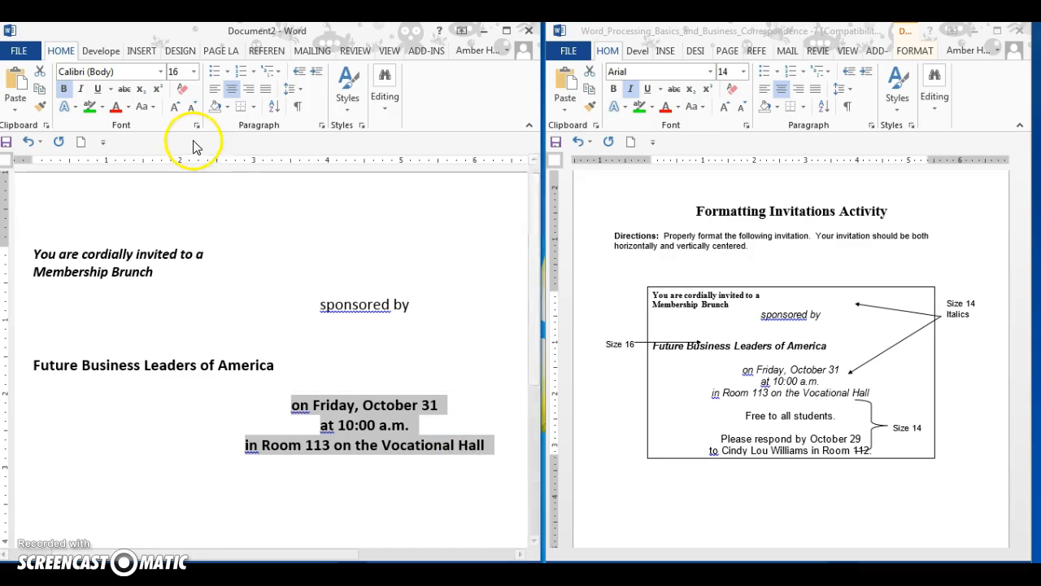
click(64, 89)
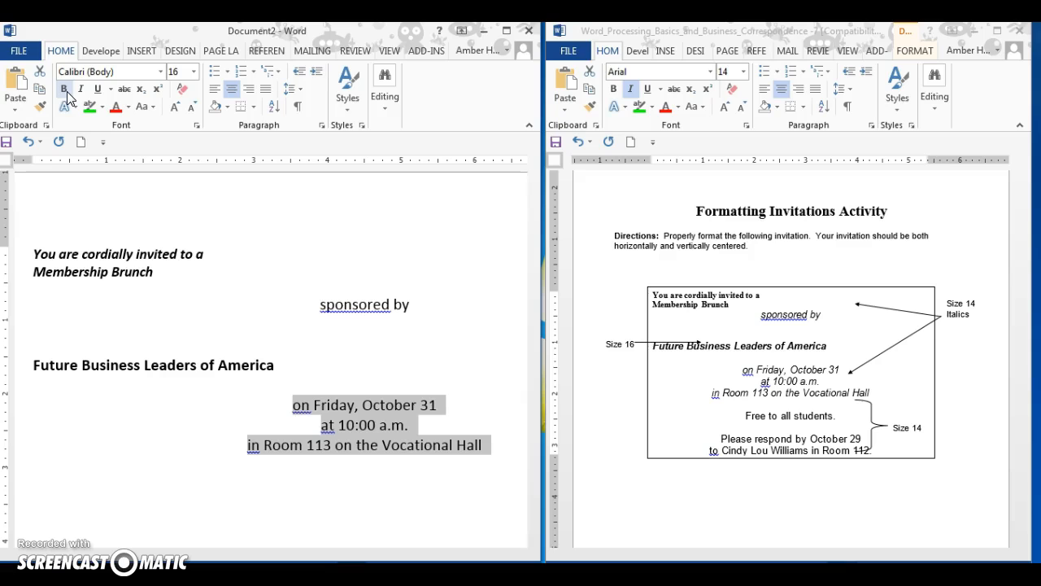
click(82, 90)
click(663, 295)
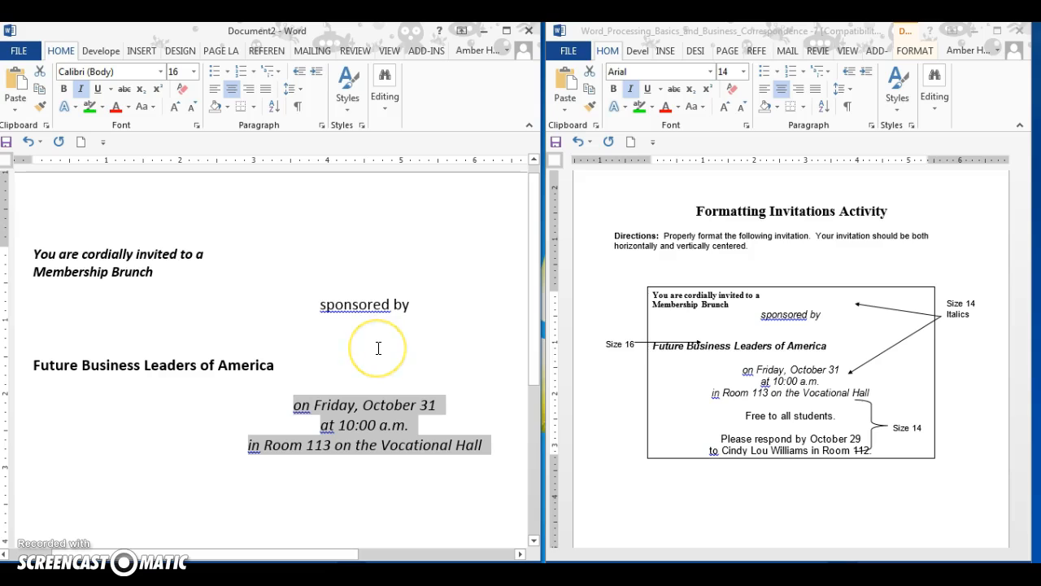
Set the font size of the italic date, time and room lines to 14.
click(195, 77)
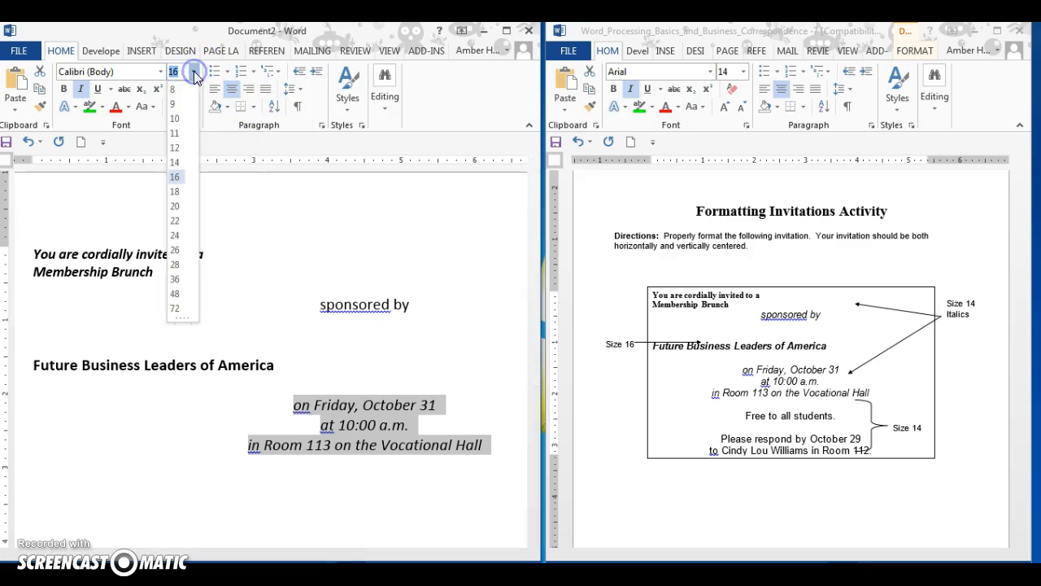
click(183, 160)
click(495, 433)
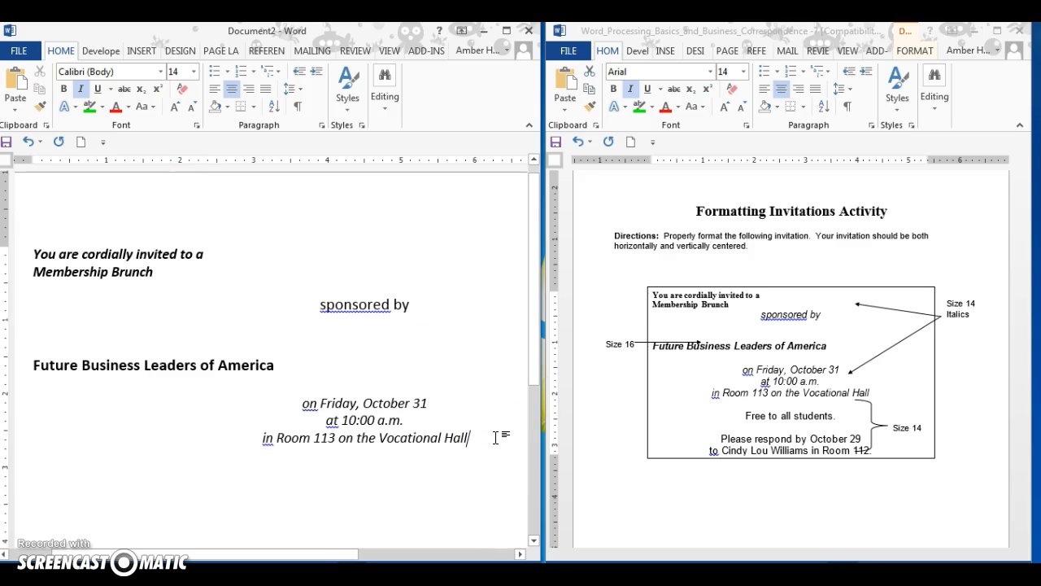
Leave a blank line below the room line and add a centered, non-italic line reading "Free to all students.".
key(Return)
key(Return)
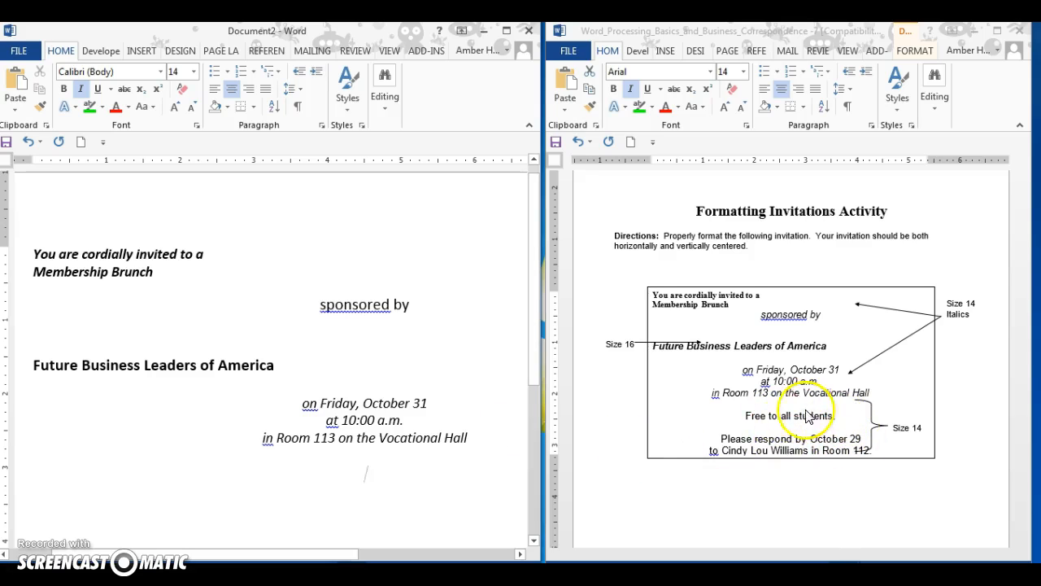
drag(743, 420, 869, 458)
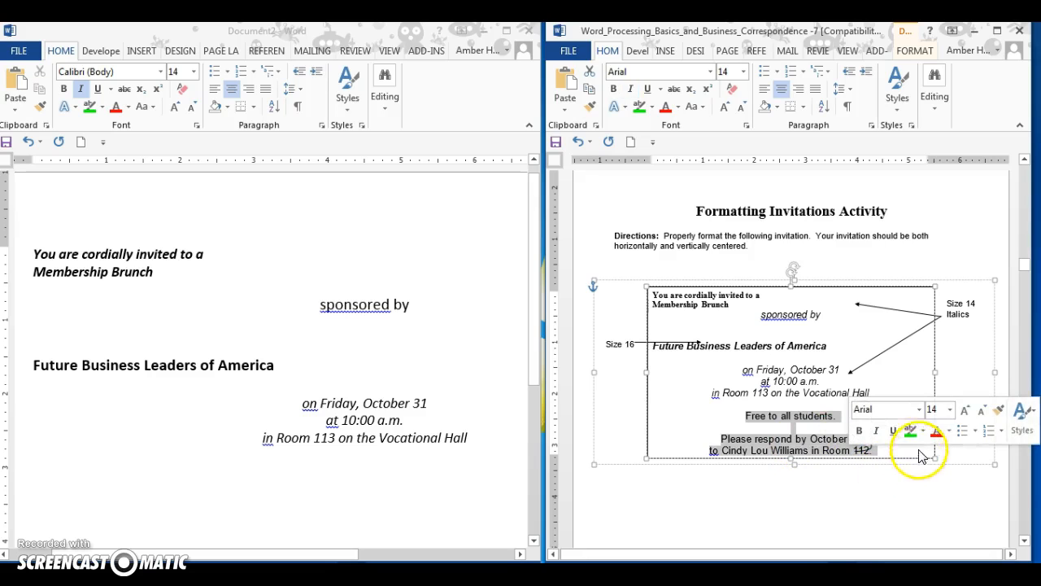
click(428, 469)
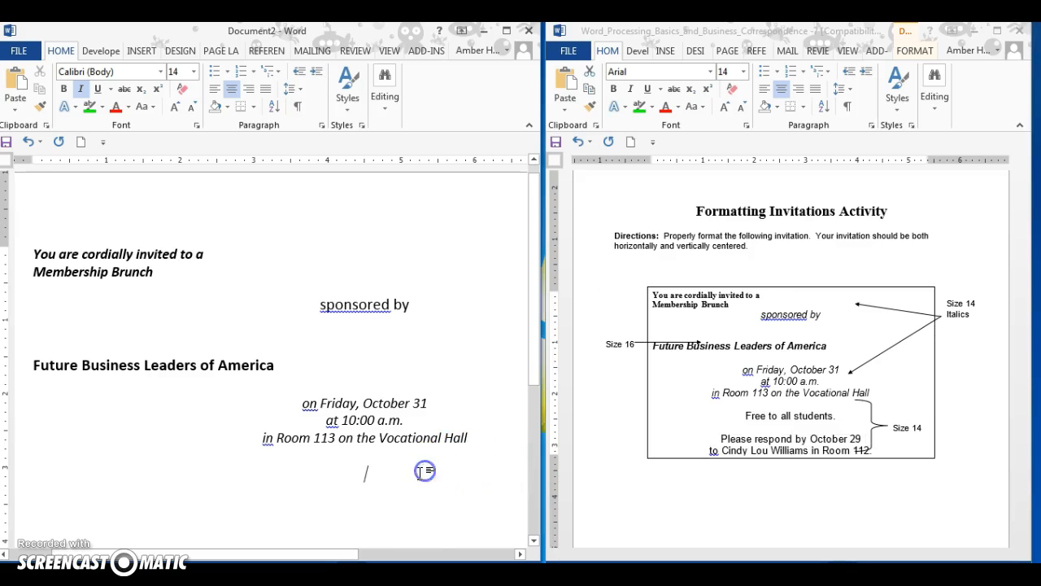
click(80, 90)
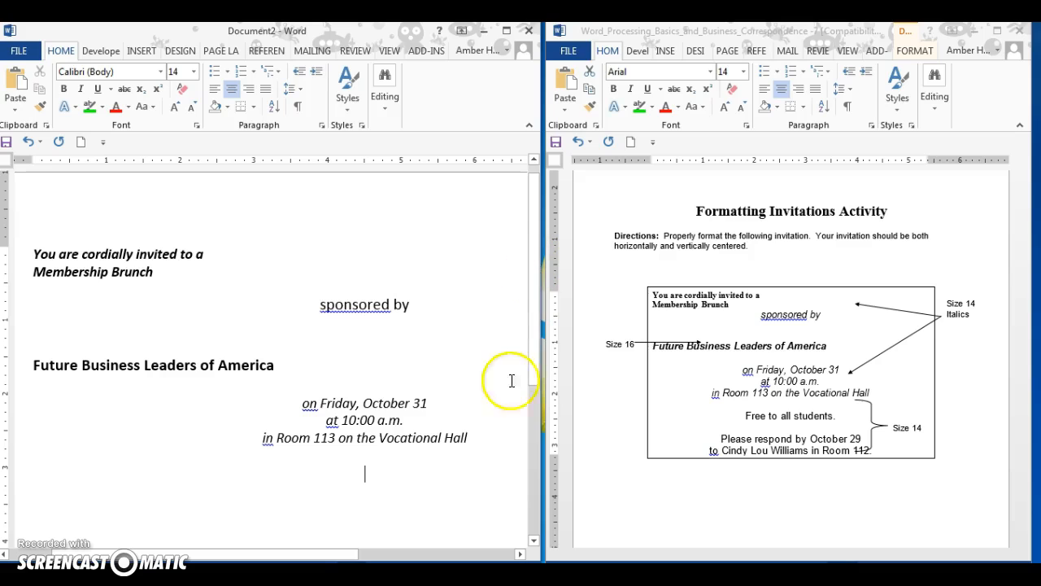
text(F)
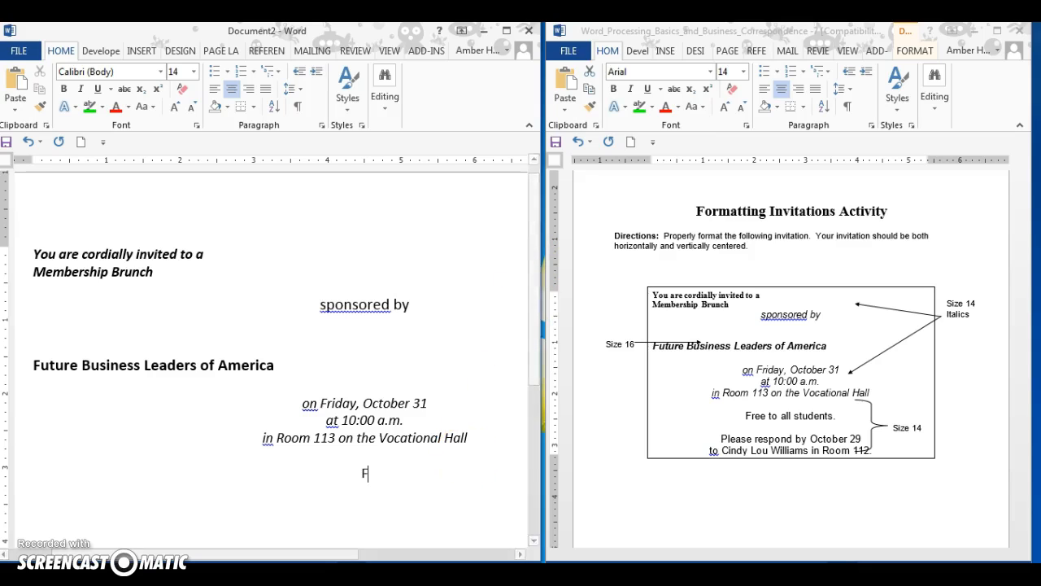
text(ree to all students)
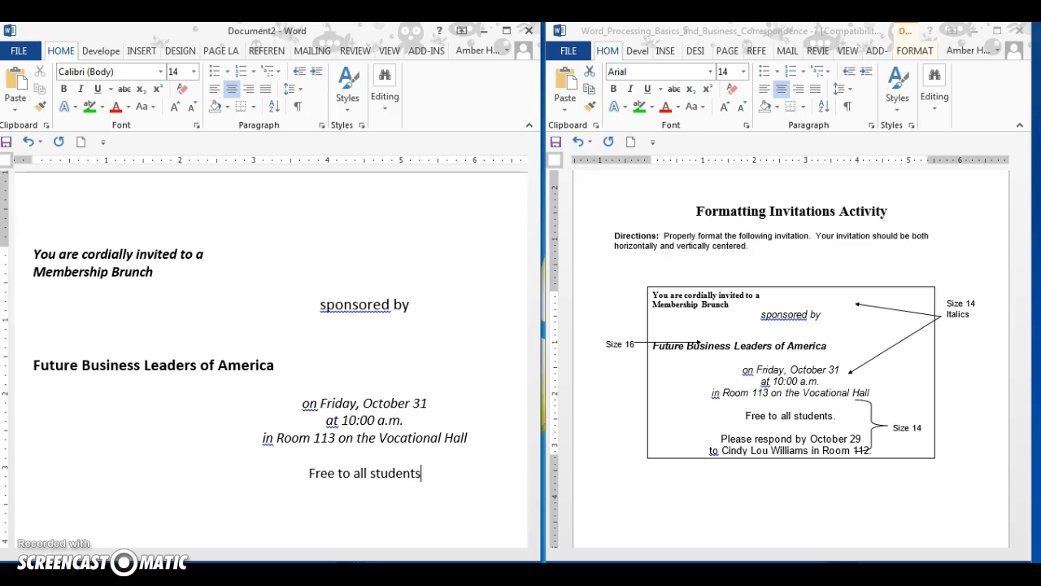
text(.)
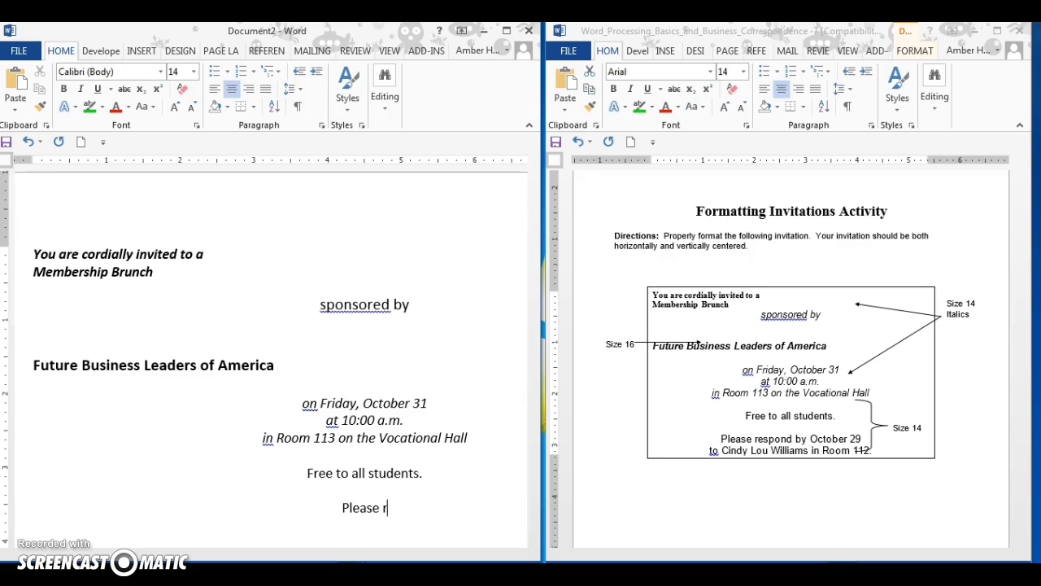
Below a blank line, add "Please respond by October 29" and a line starting with lowercase "to", the contact's full name and "in Room 112".
text(d)
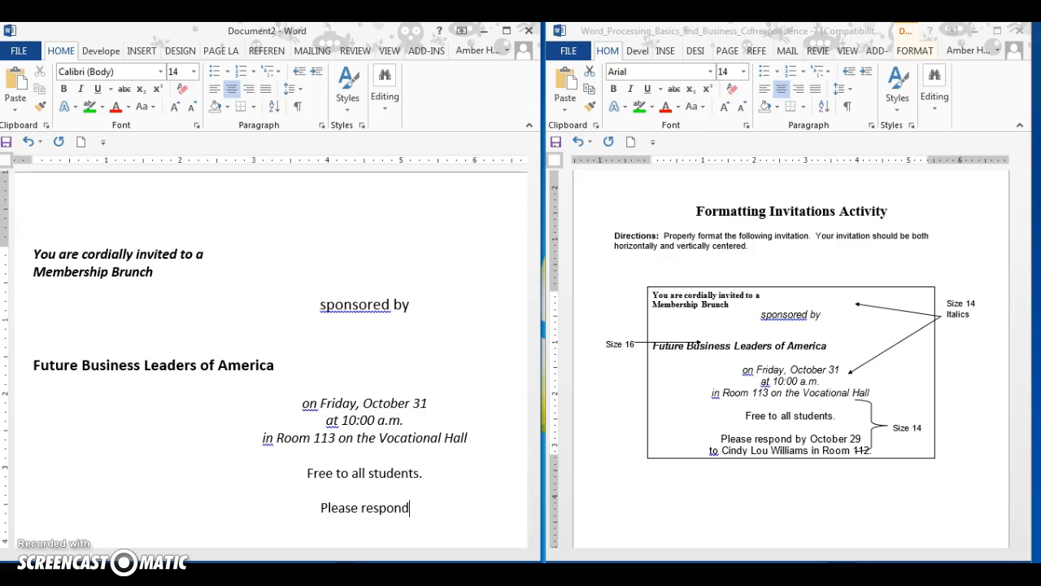
text( by October 29)
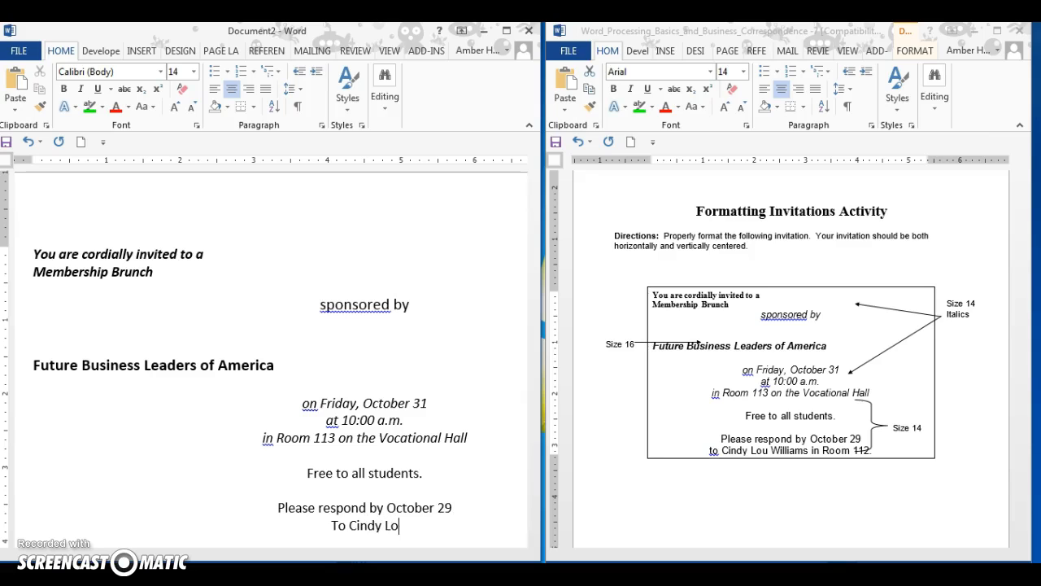
text(Wi)
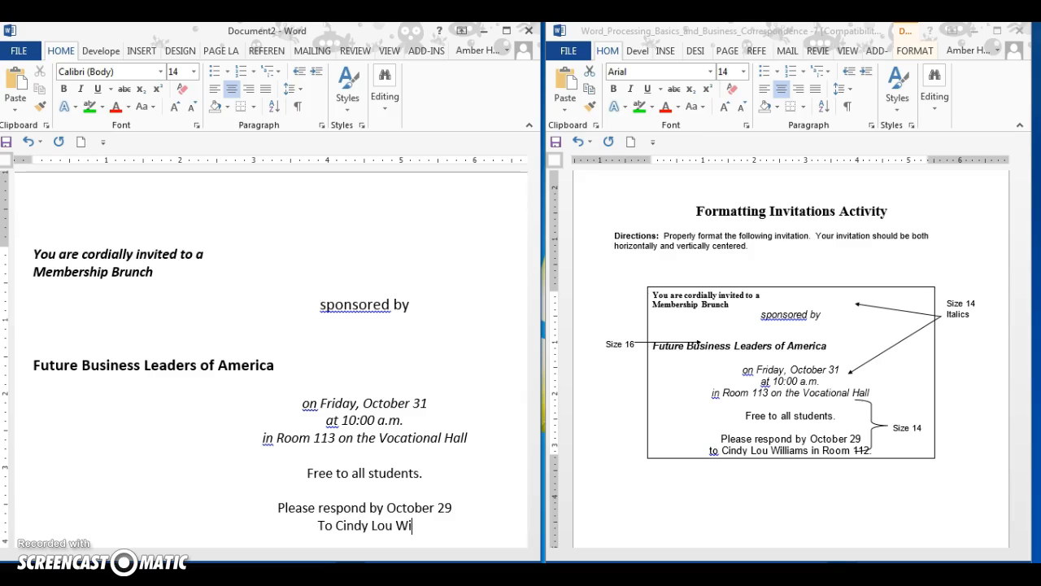
text(lli)
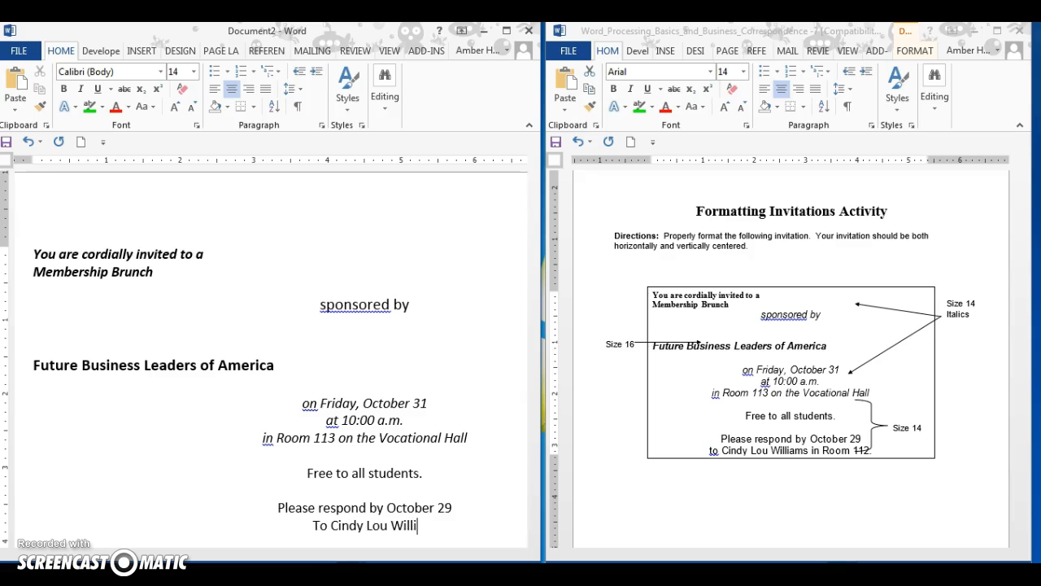
text(ams in Room 112)
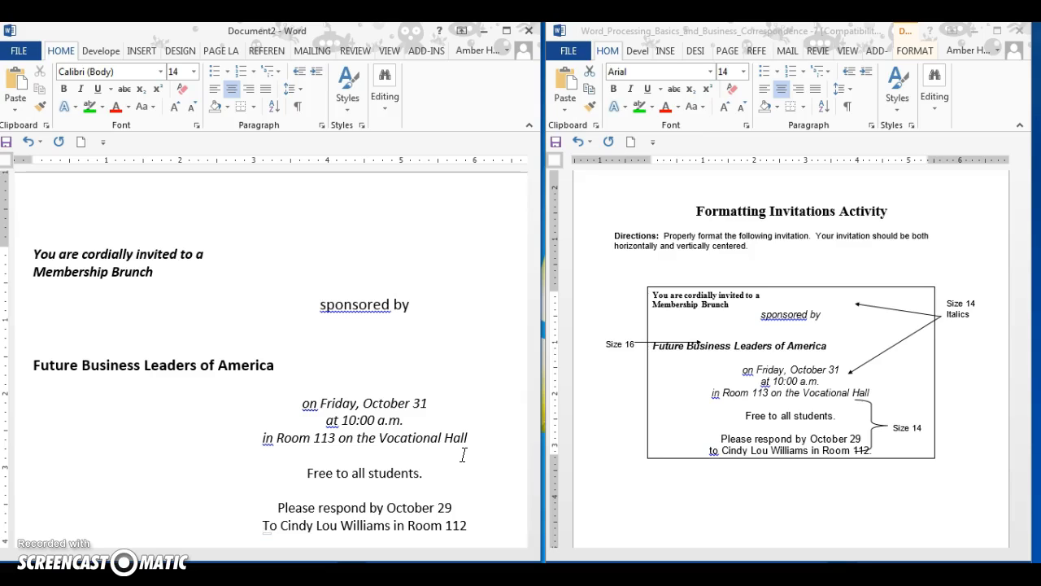
key(BackSpace)
text(t)
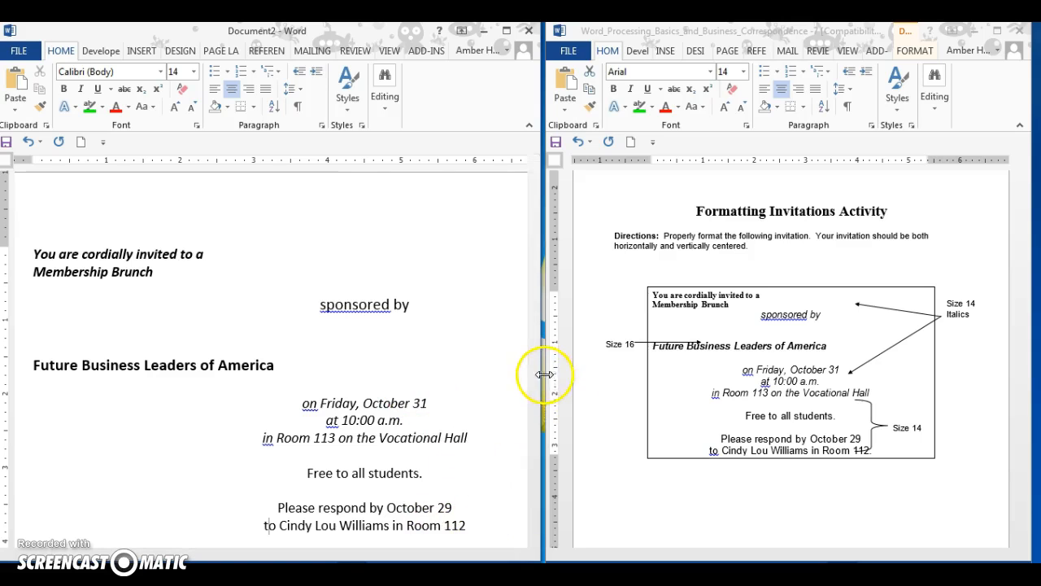
Maximize the invitation document, check the Formatting Invitations Activity sheet once more, and return to the invitation.
mouse_move(535, 367)
mouse_down()
mouse_move(535, 434)
mouse_move(540, 355)
mouse_up()
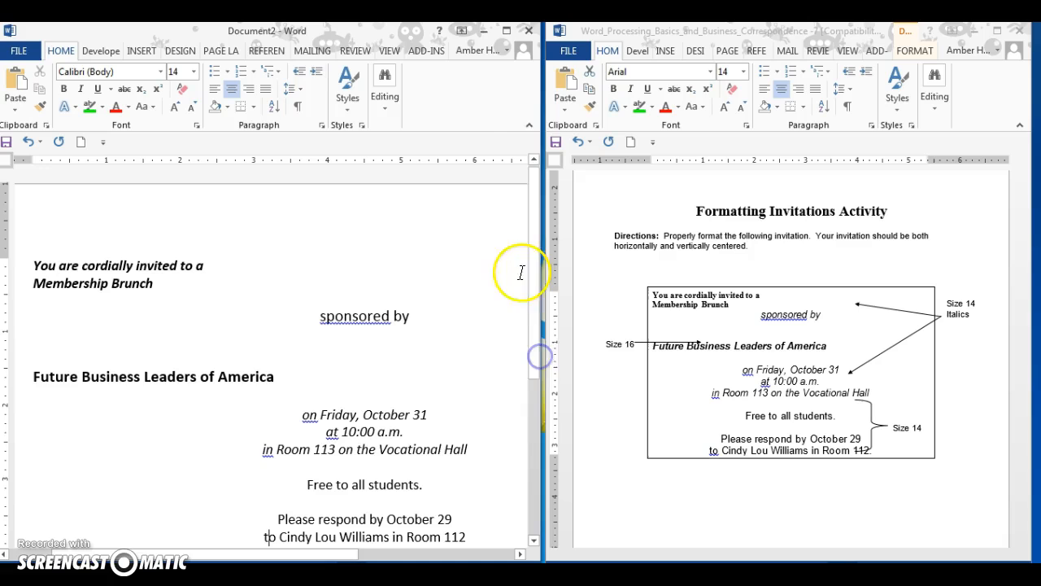
click(511, 33)
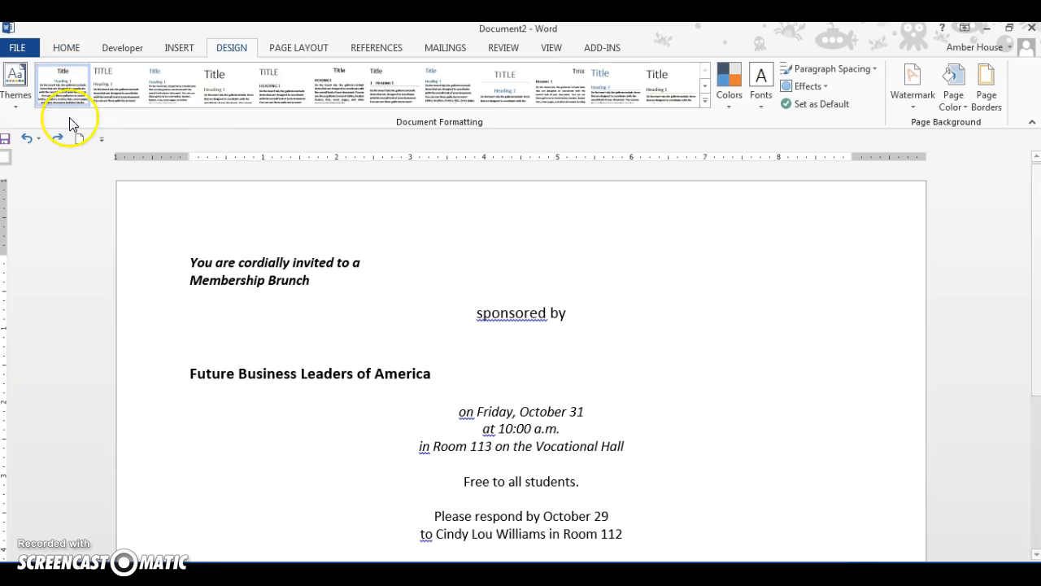
click(75, 42)
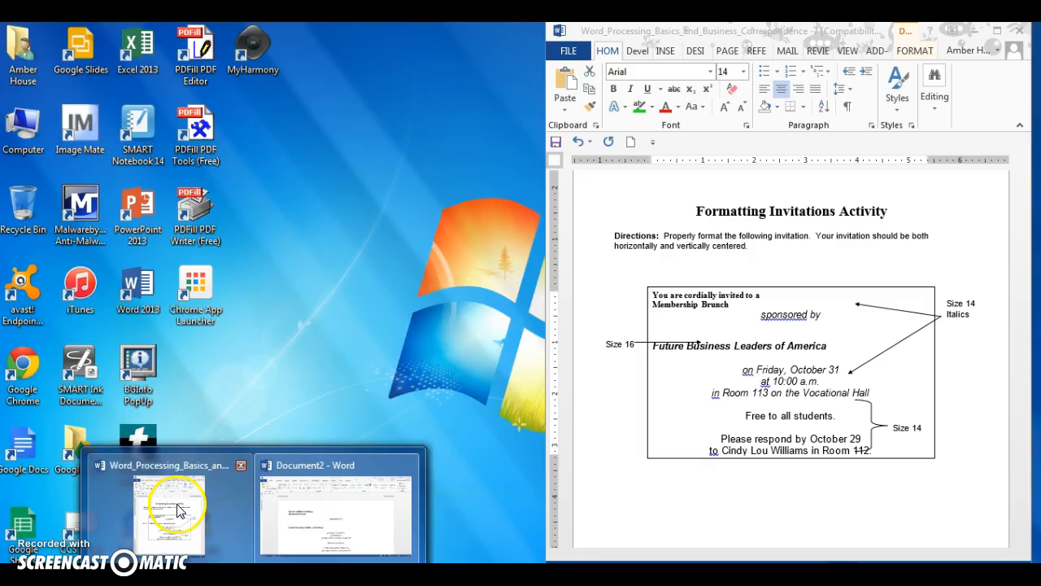
click(179, 509)
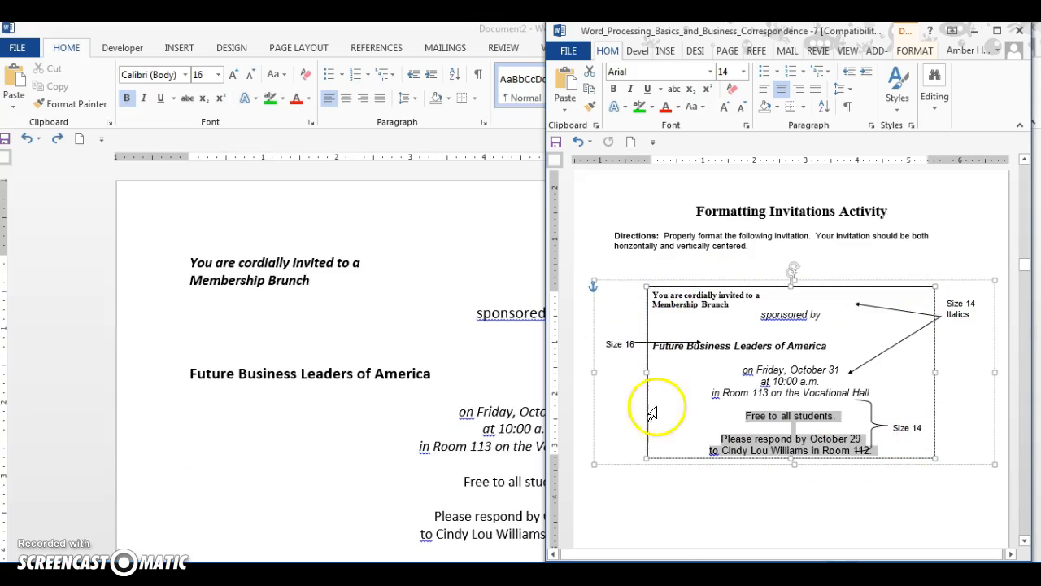
click(383, 307)
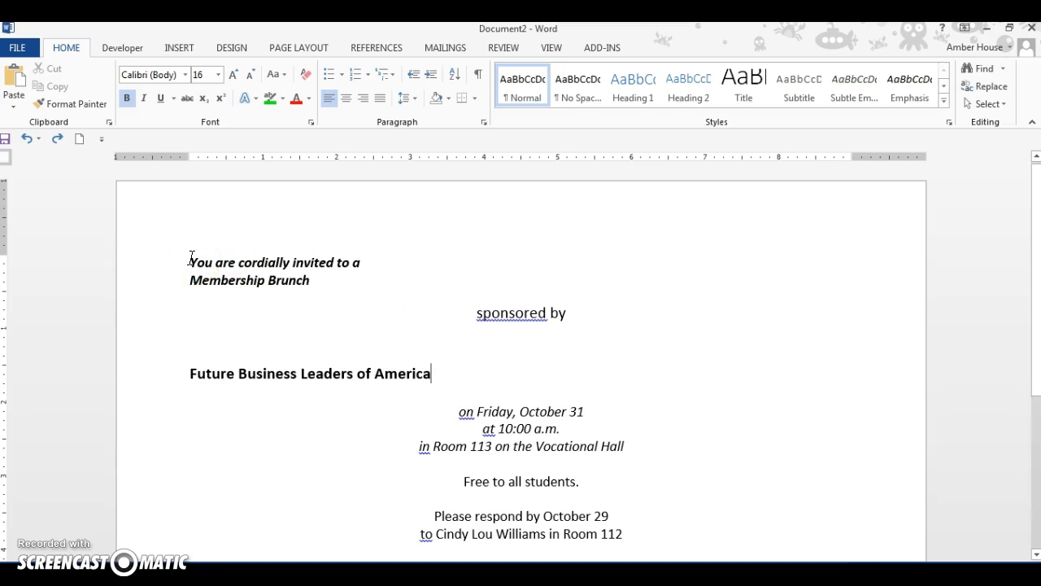
Add a Box page border with a solid 1 ½ pt line to the whole document and review the page.
drag(192, 263, 612, 545)
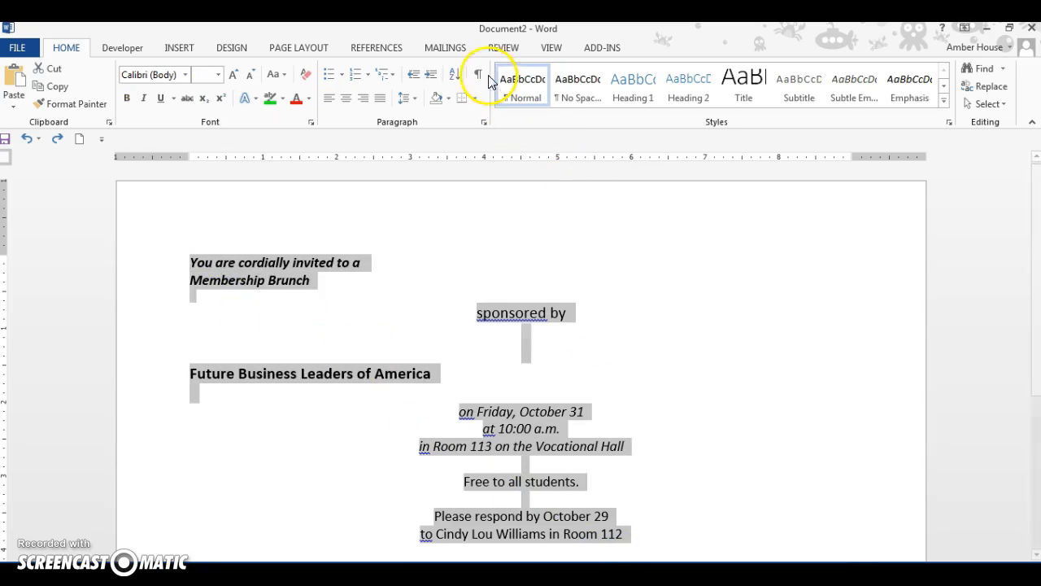
click(239, 48)
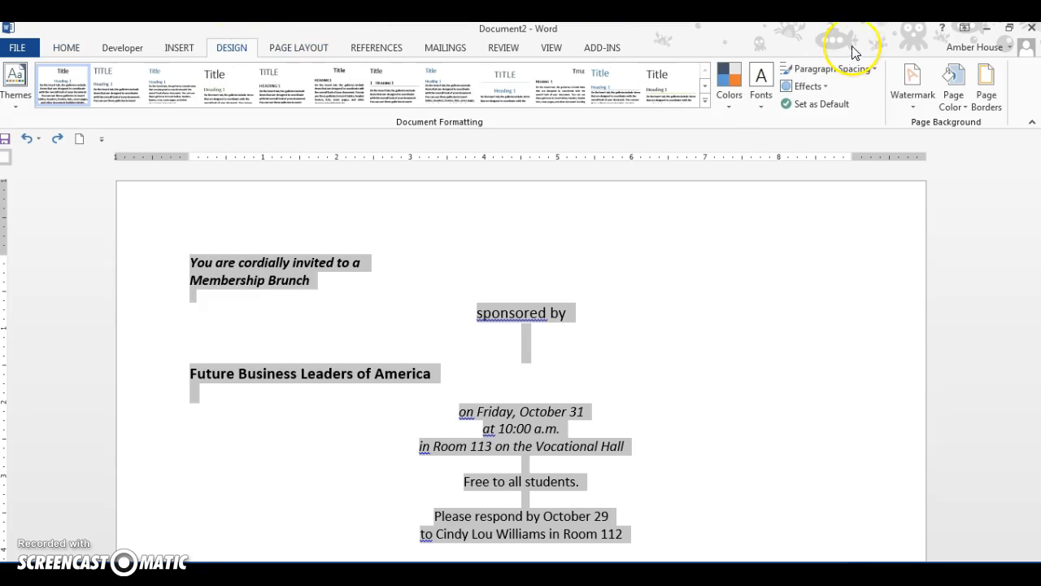
click(984, 92)
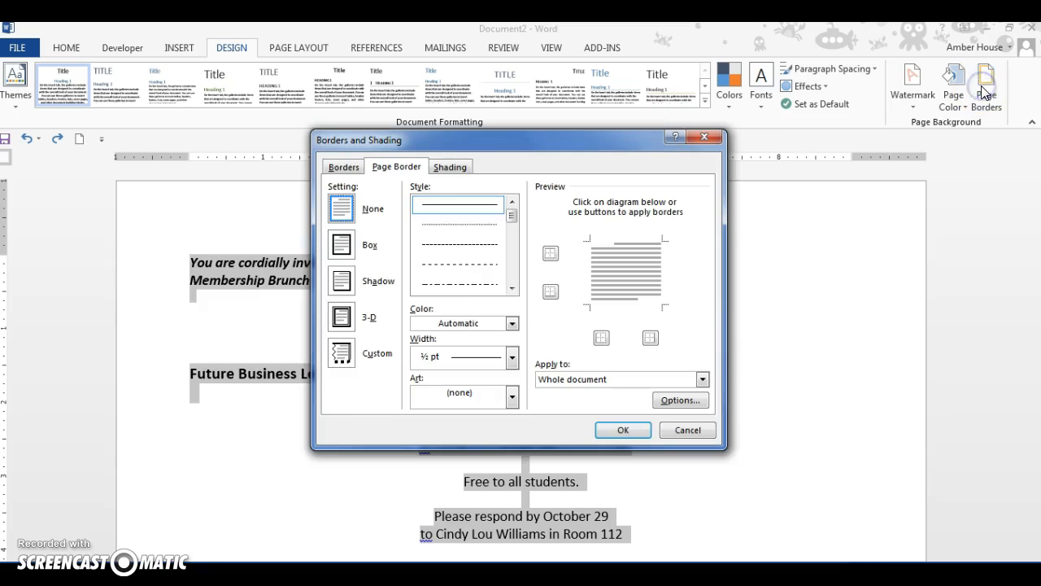
click(343, 245)
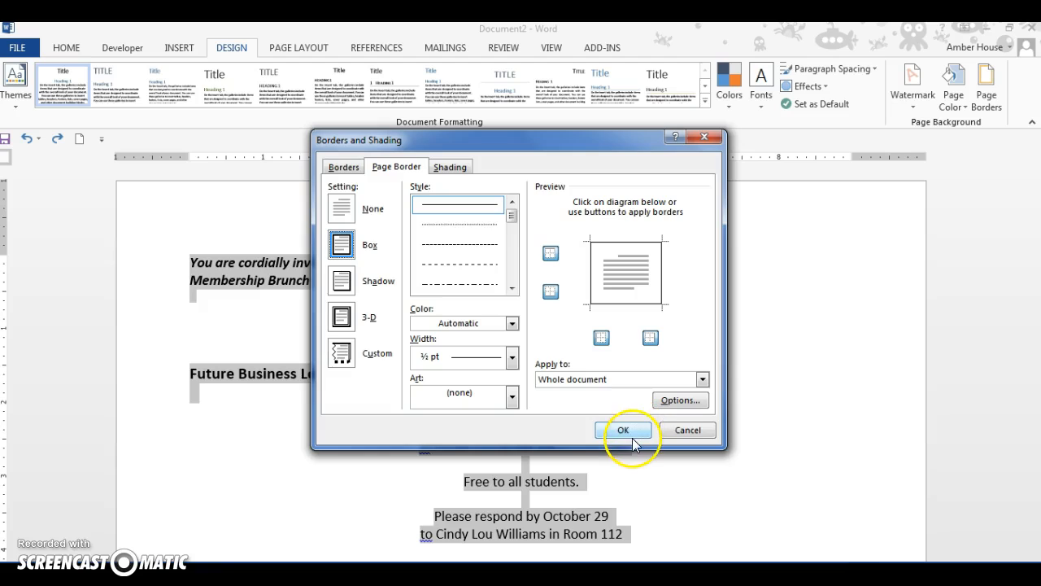
click(513, 358)
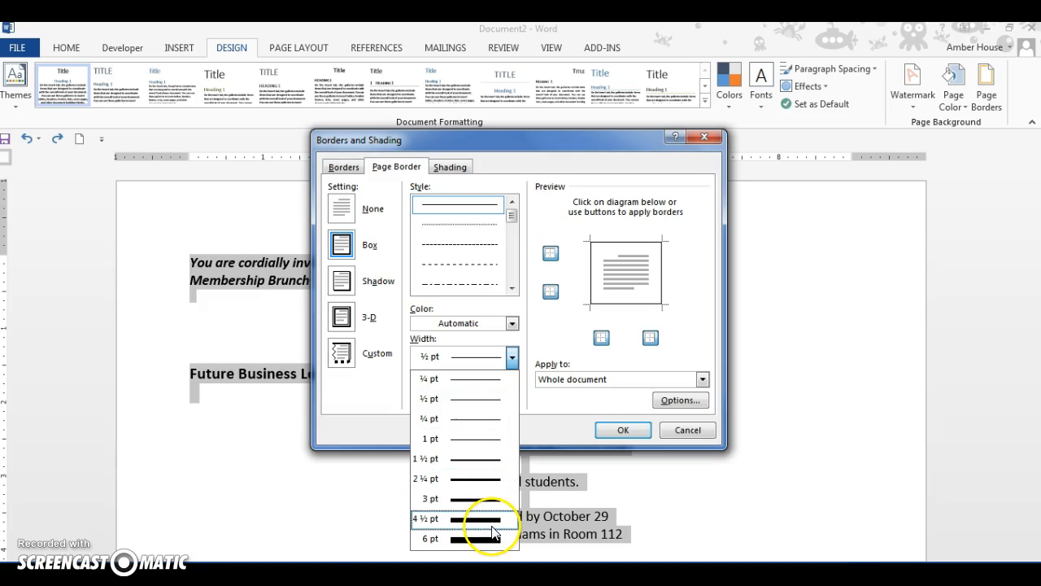
click(494, 460)
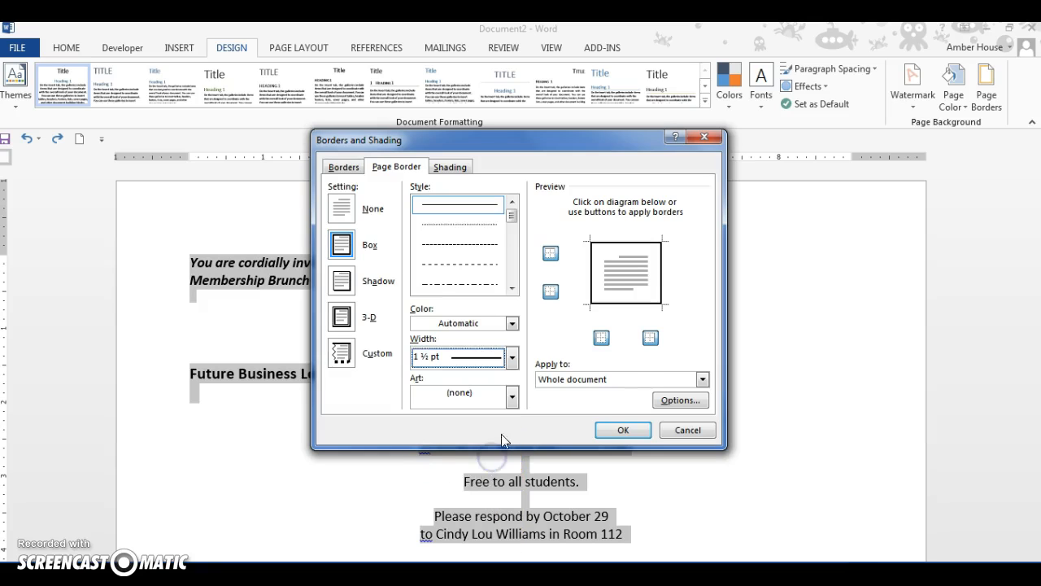
click(623, 431)
click(719, 358)
scroll(747, 400, down, 1)
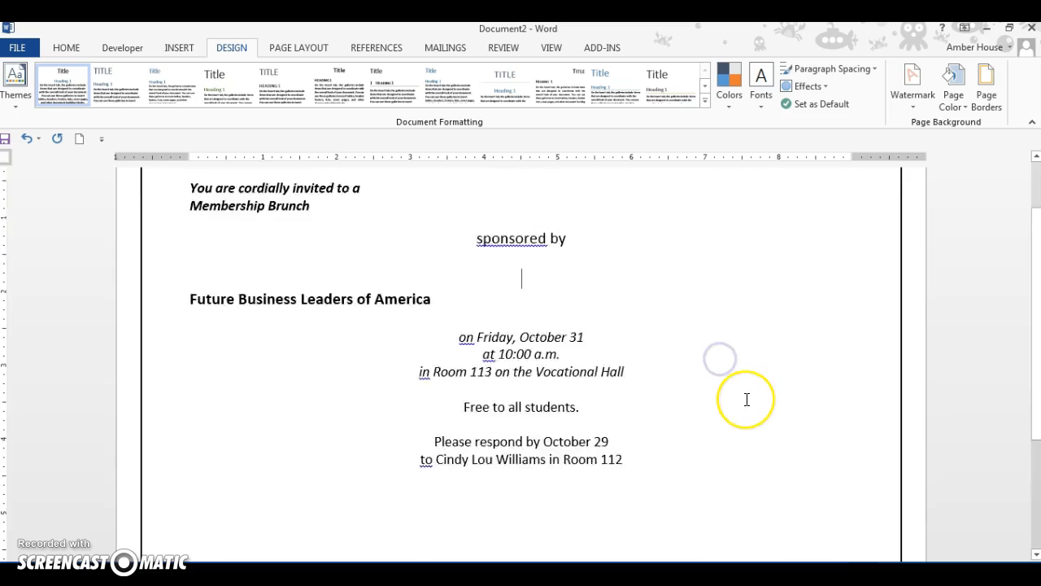
scroll(747, 399, down, 4)
scroll(747, 400, up, 2)
Try to change which part of the document the page border applies to.
click(537, 437)
click(659, 353)
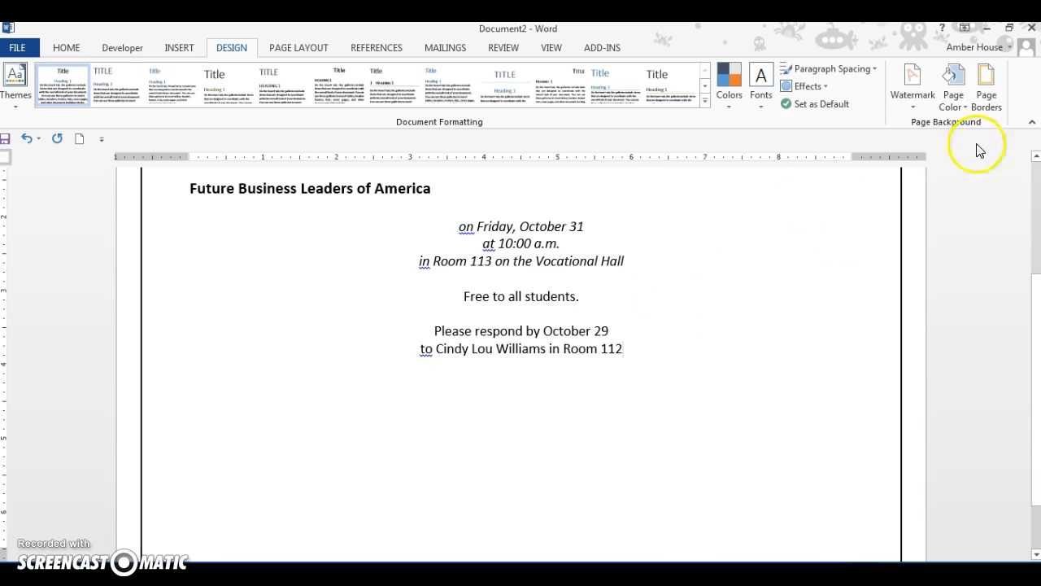
click(996, 91)
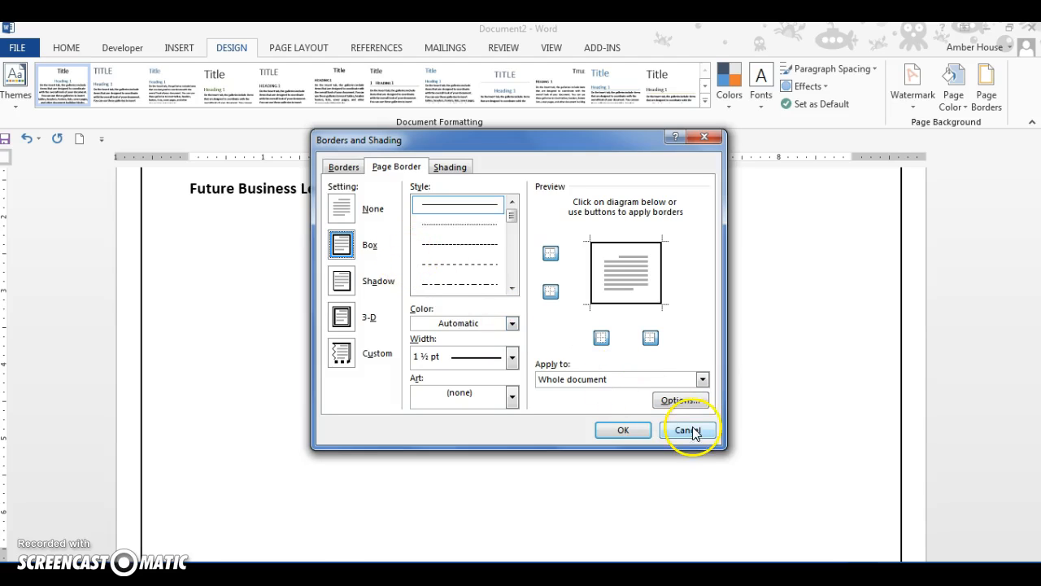
click(704, 378)
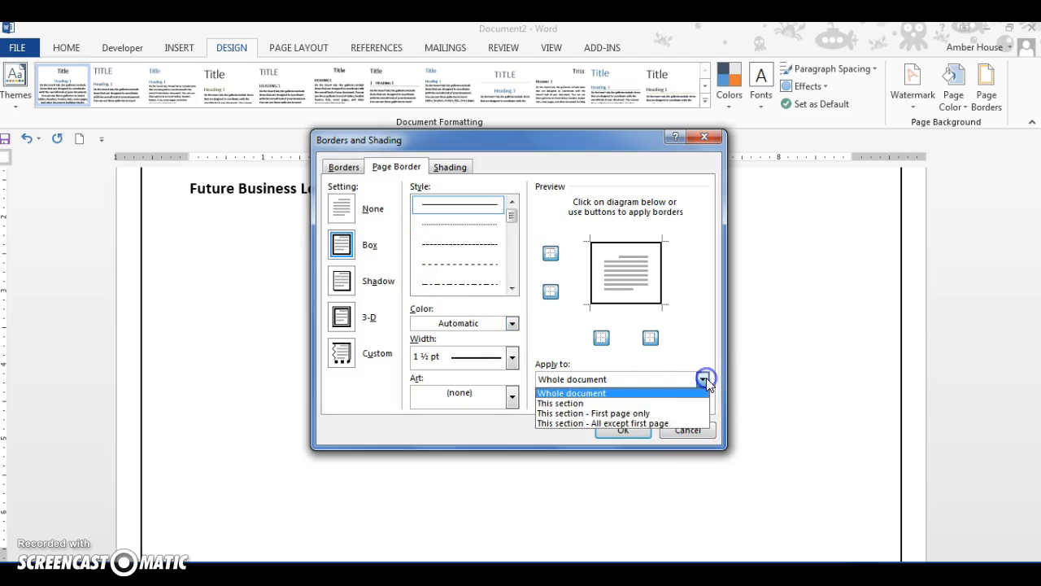
click(658, 399)
click(614, 431)
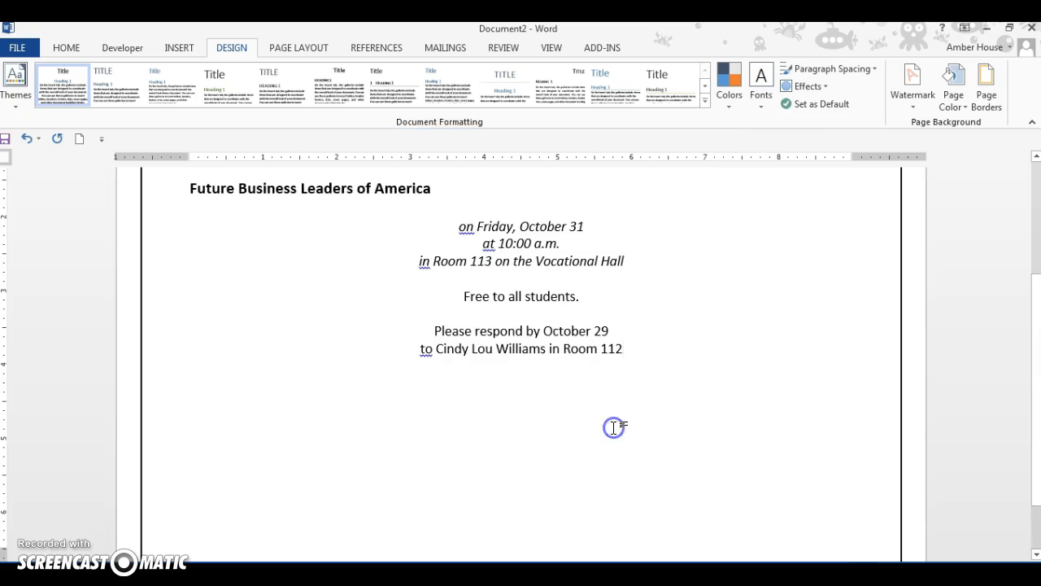
Select all the invitation text, apply the page border to "This section", and check the page.
click(518, 277)
drag(624, 349, 79, 158)
click(986, 85)
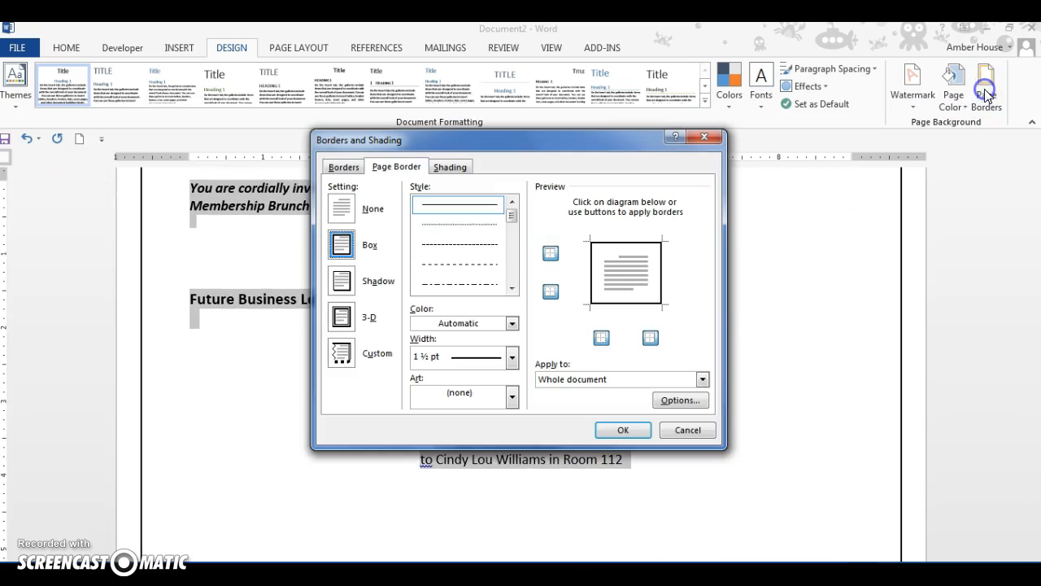
click(701, 378)
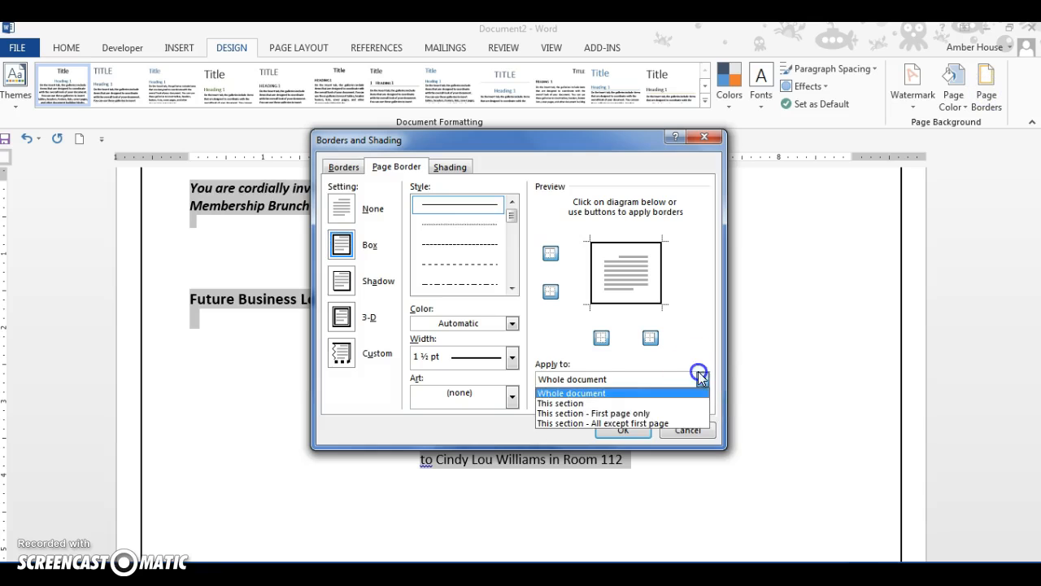
click(596, 404)
click(623, 430)
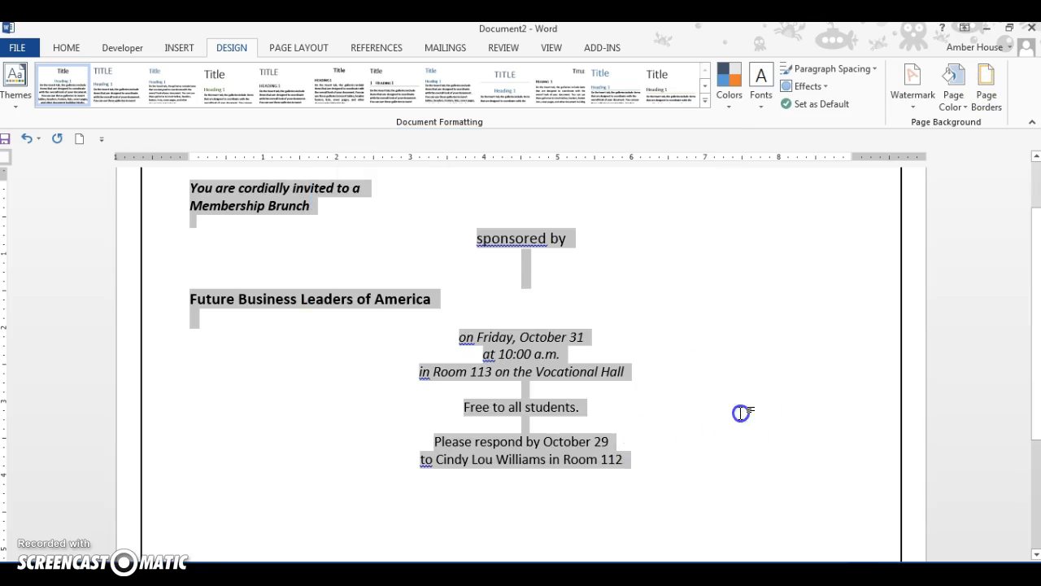
click(740, 412)
scroll(742, 414, down, 3)
scroll(741, 413, up, 4)
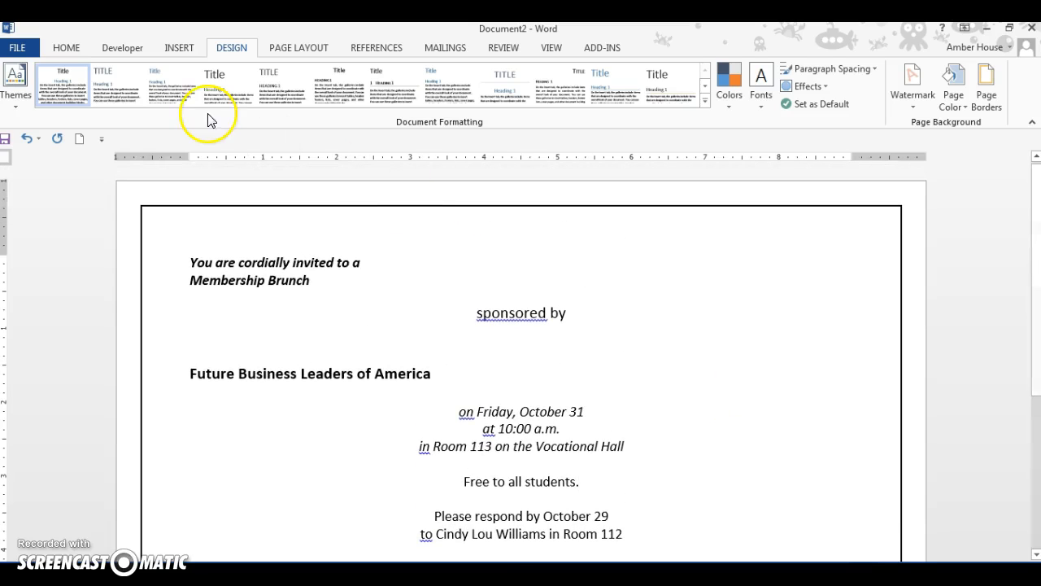
click(67, 47)
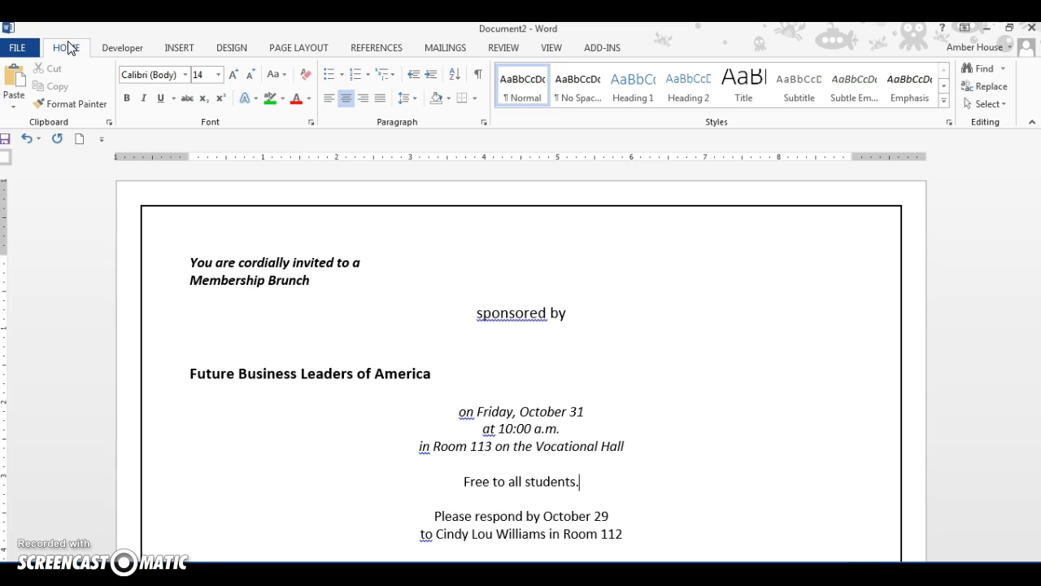
click(33, 51)
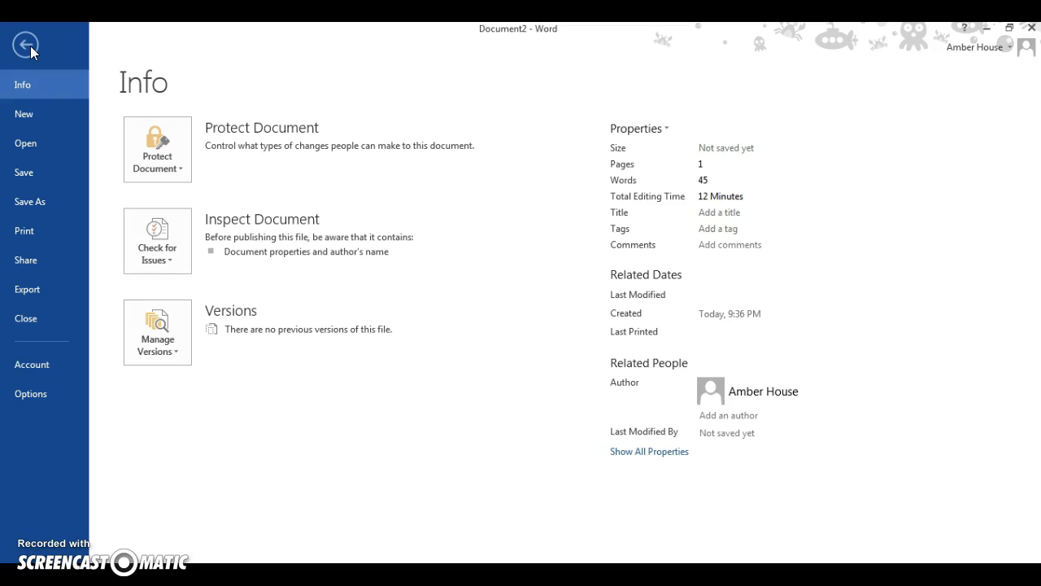
click(30, 47)
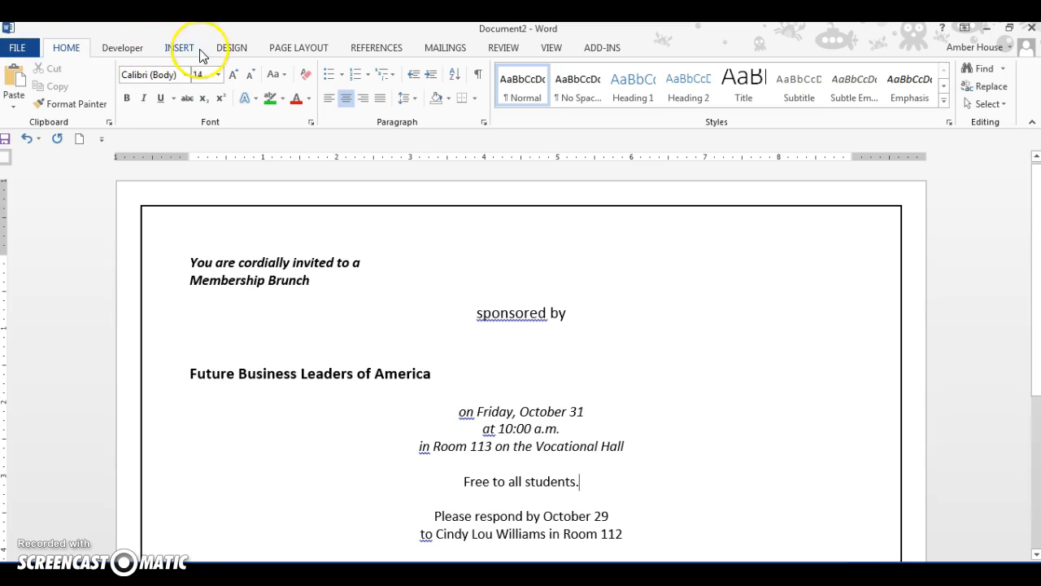
Set the page's vertical alignment to Center for the whole document.
click(299, 51)
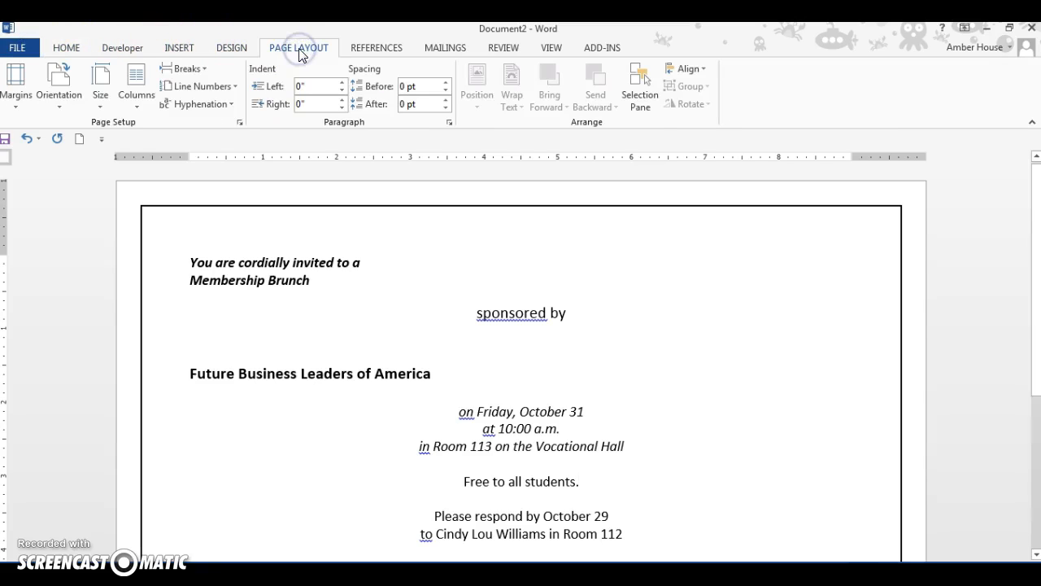
click(240, 123)
click(240, 123)
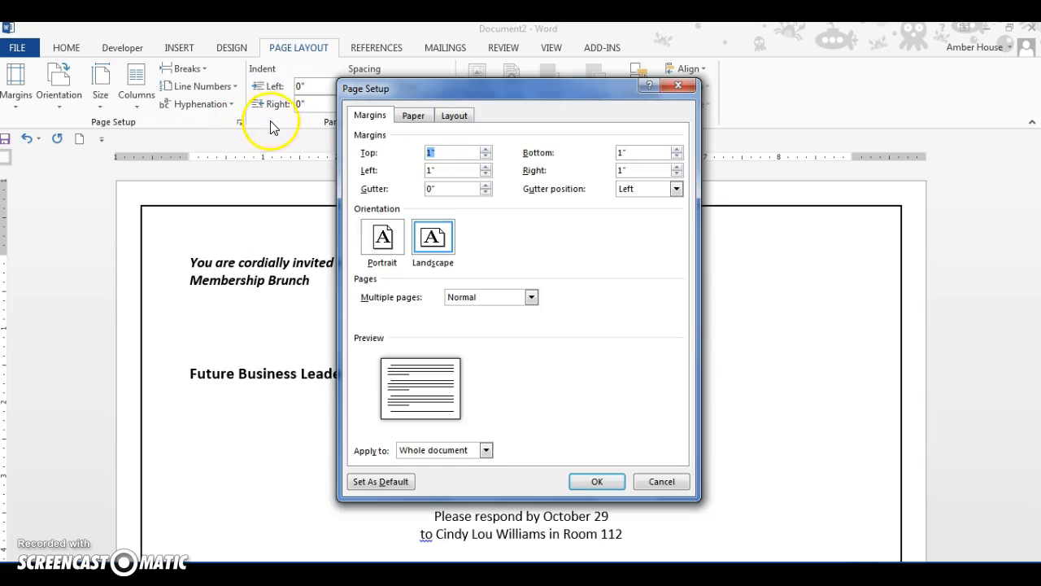
click(413, 117)
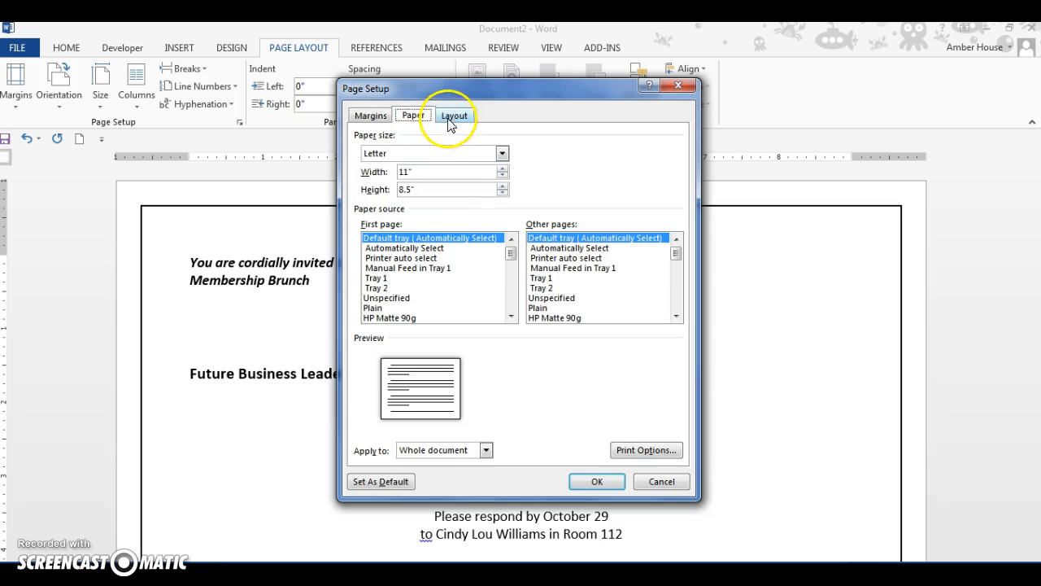
click(451, 116)
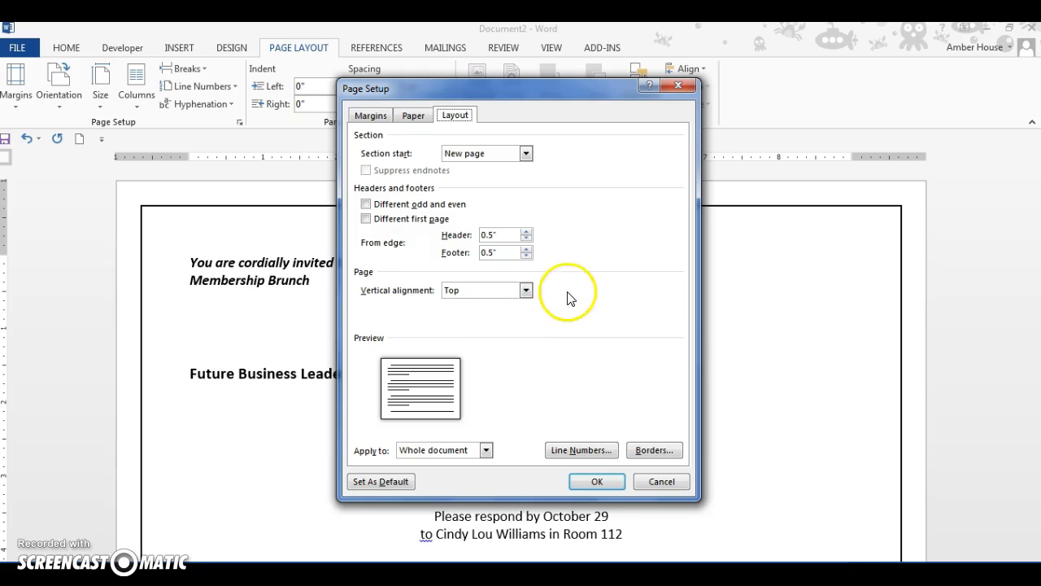
click(528, 291)
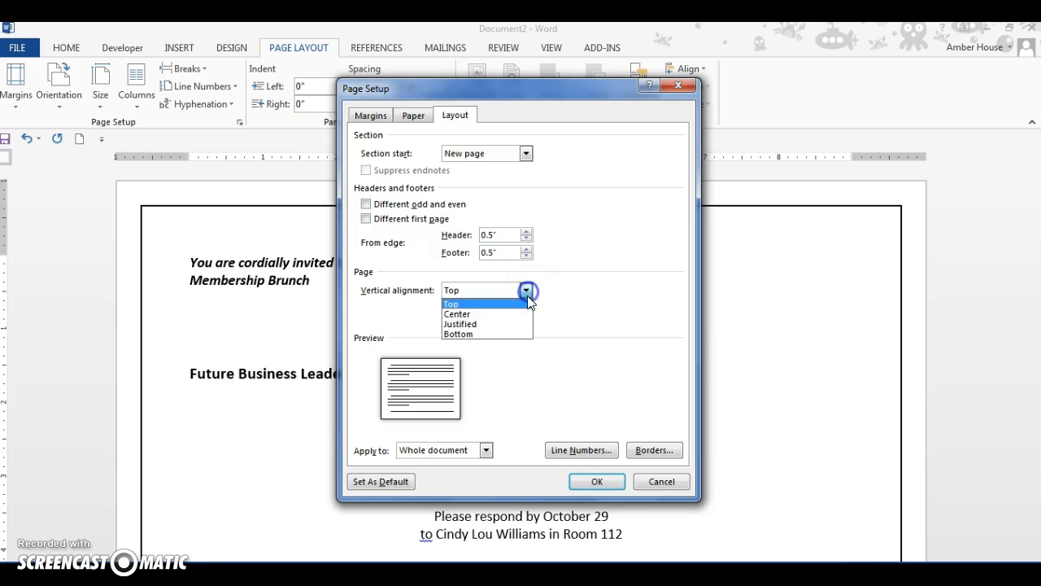
click(515, 313)
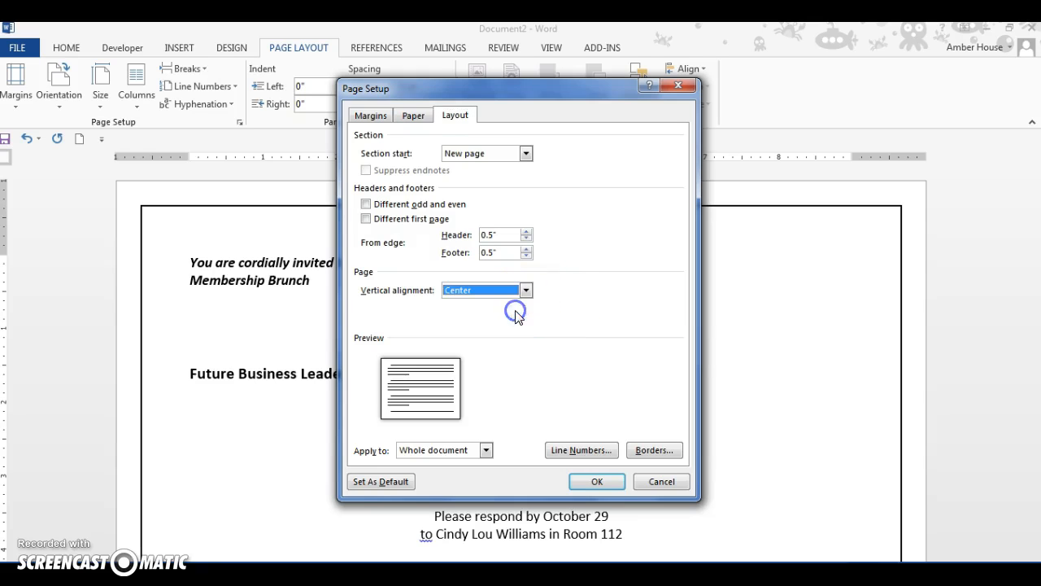
click(596, 482)
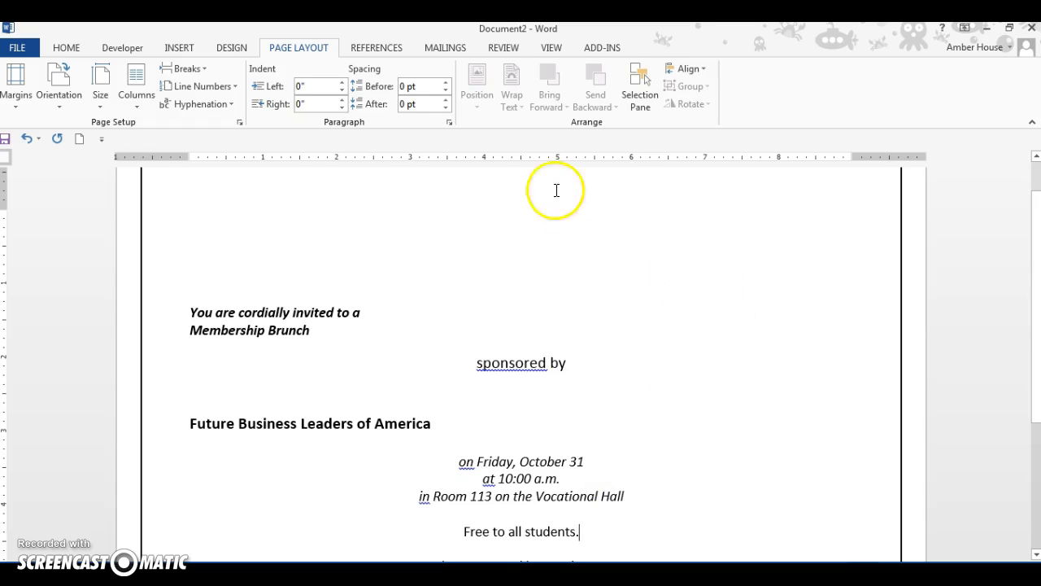
Check the invitation's layout and border in the print preview and return to the document.
click(14, 47)
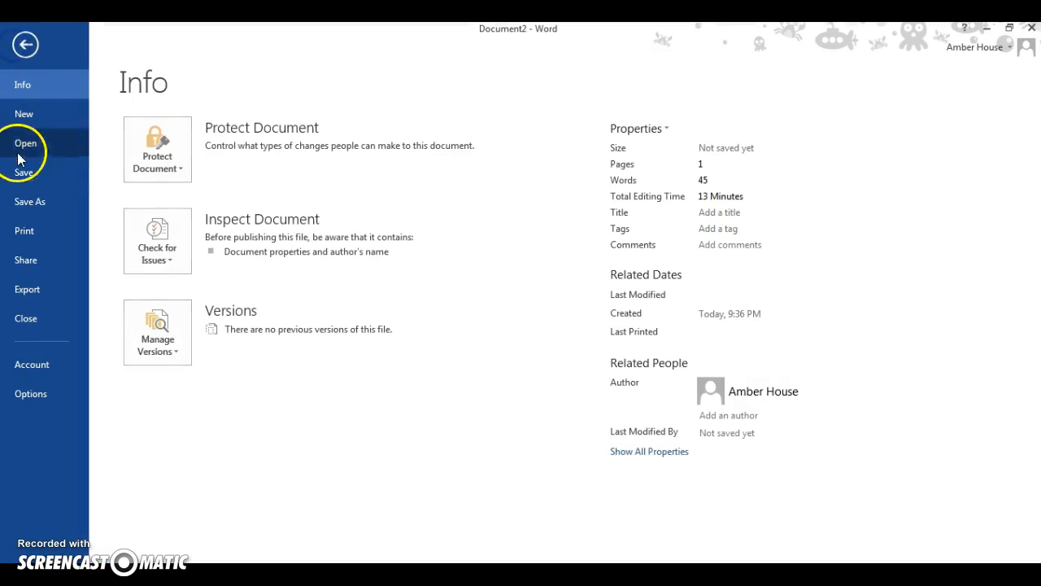
click(24, 231)
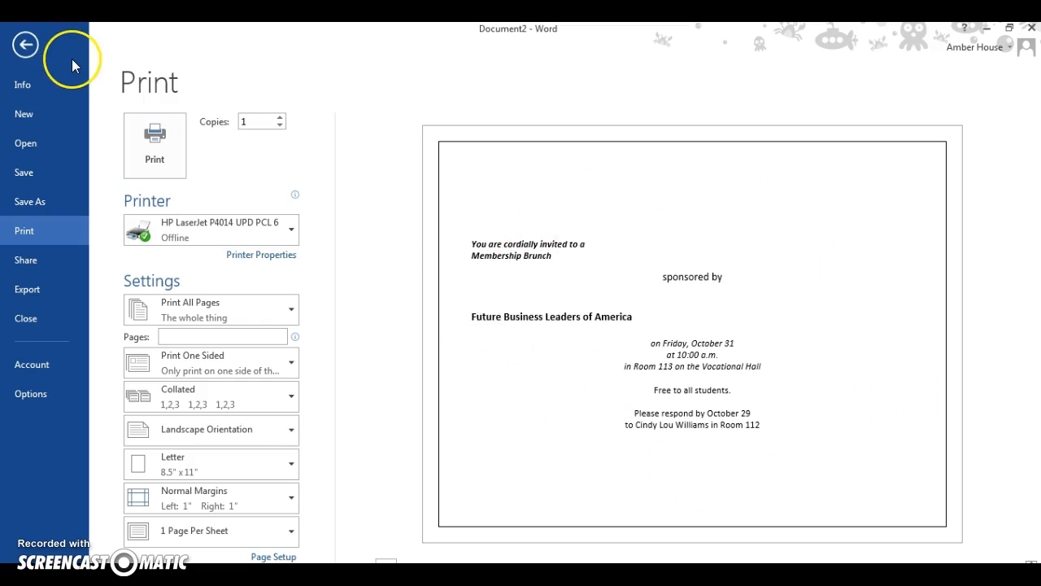
click(25, 45)
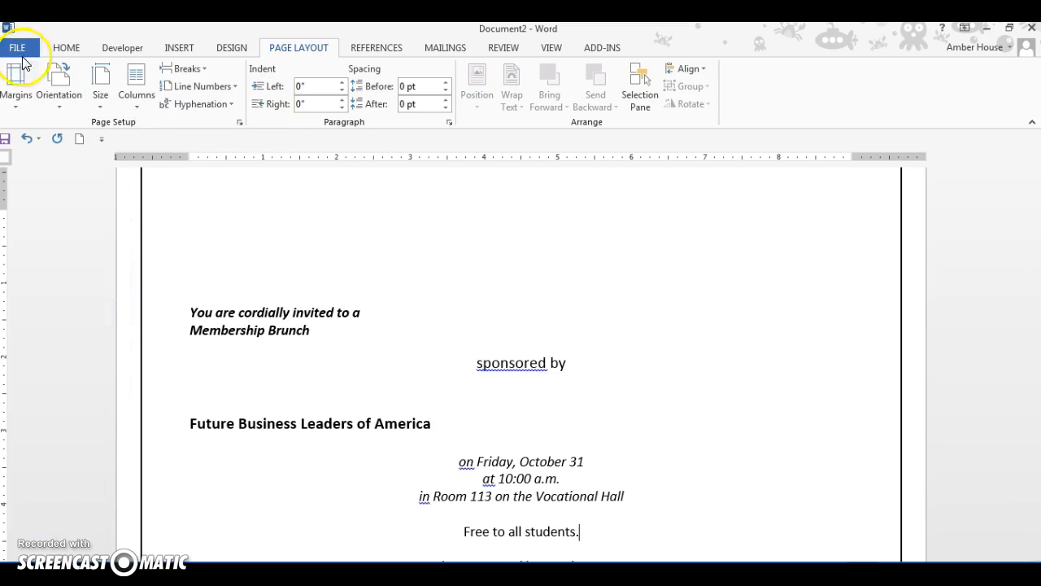
Remove the page border from the whole document by changing its setting to None.
click(226, 52)
click(985, 91)
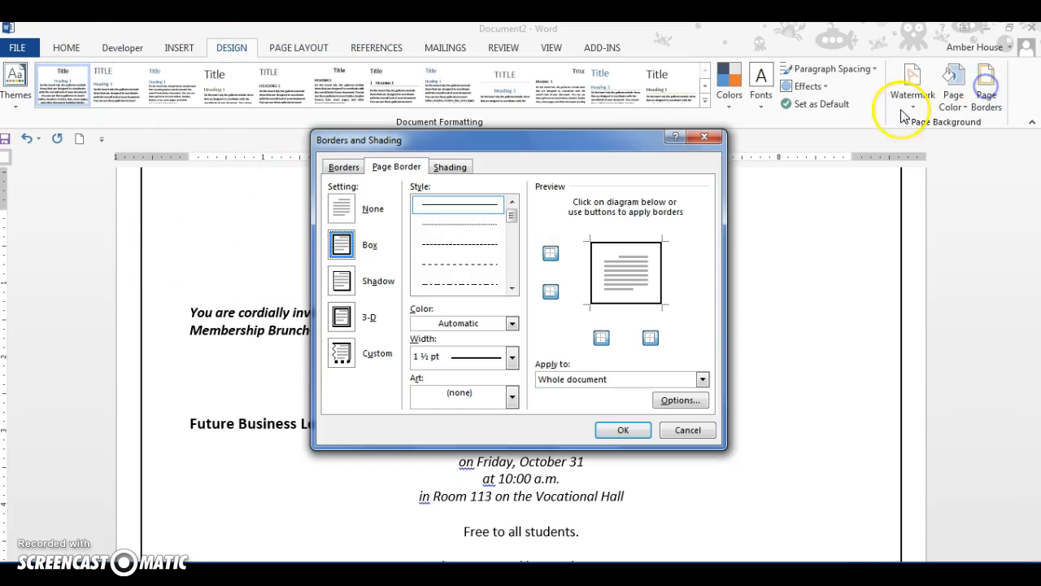
click(349, 221)
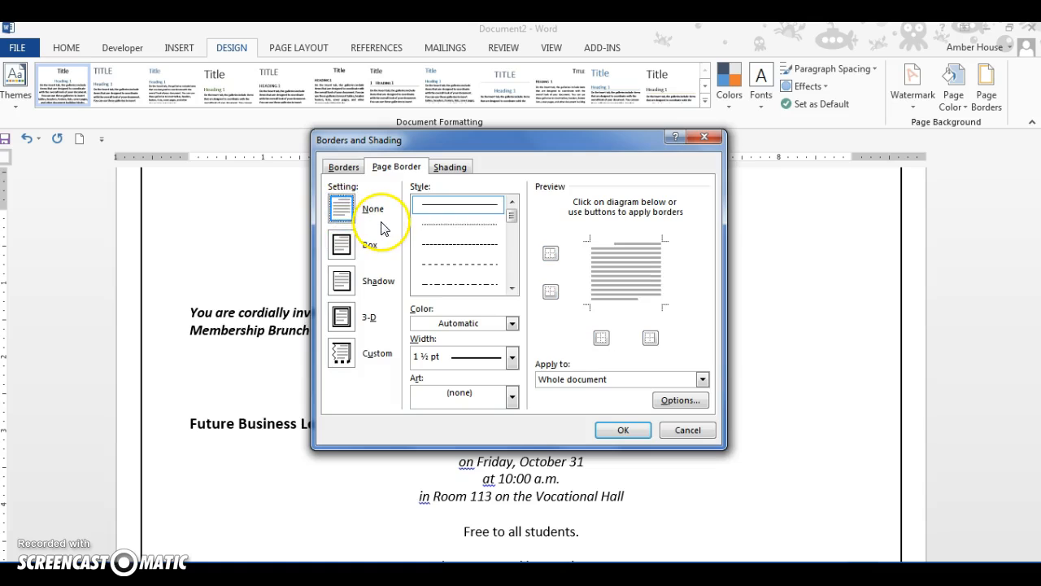
click(622, 430)
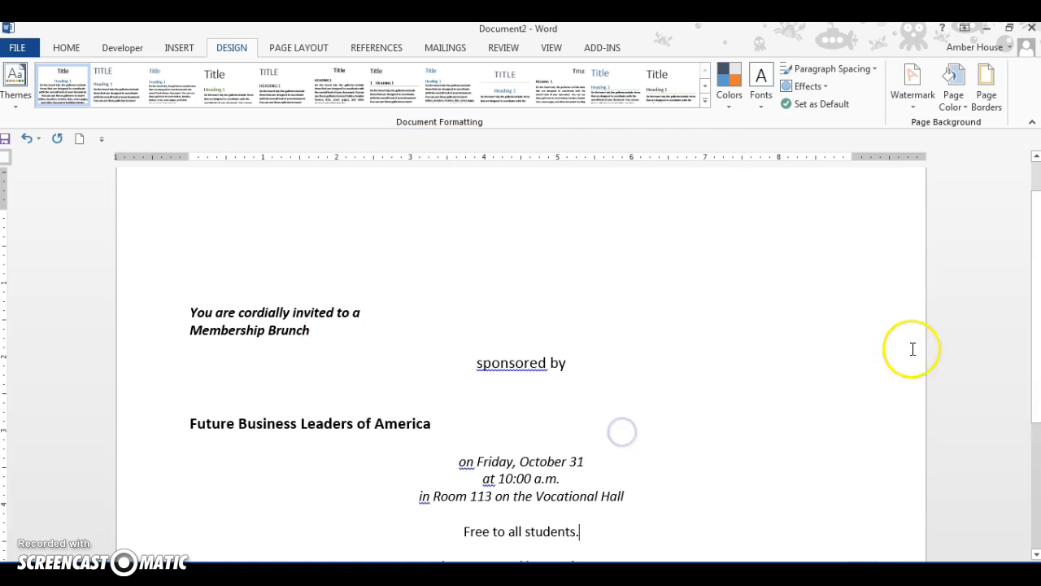
Draw a rectangle shape about 5.46" high and 9.94" wide over the invitation text as a replacement border.
scroll(781, 396, down, 4)
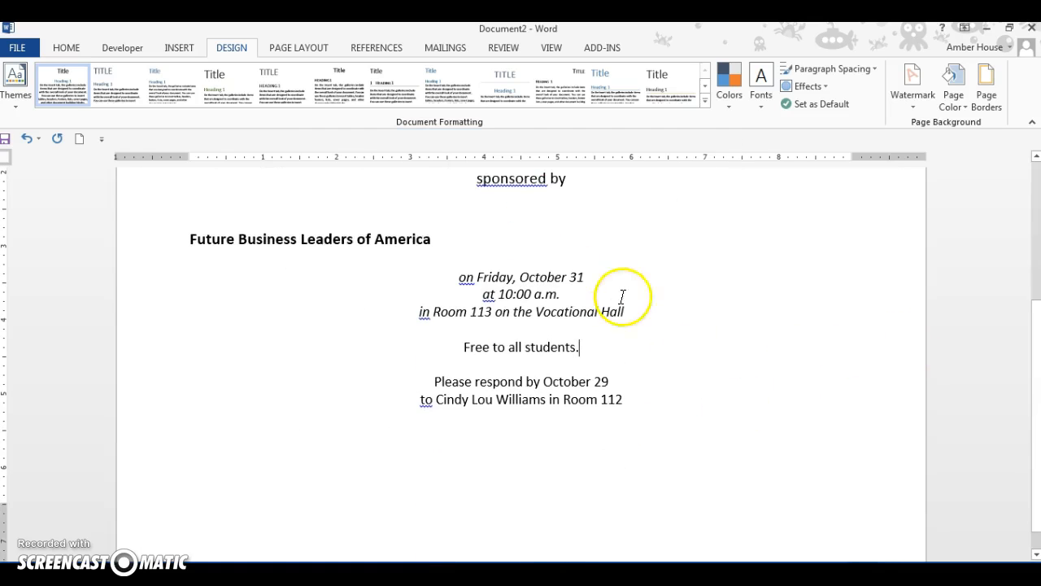
click(180, 48)
click(198, 76)
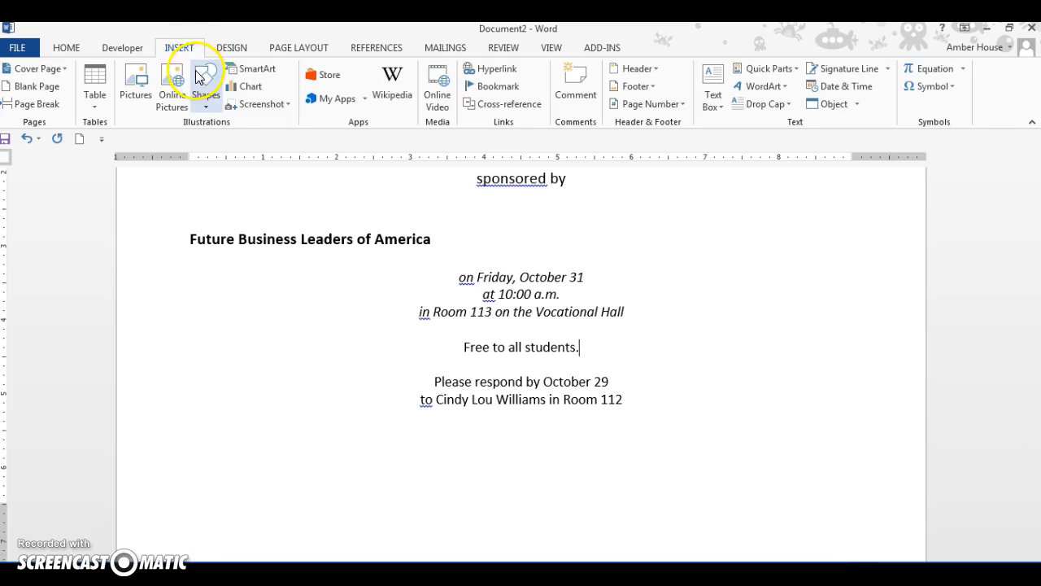
click(201, 79)
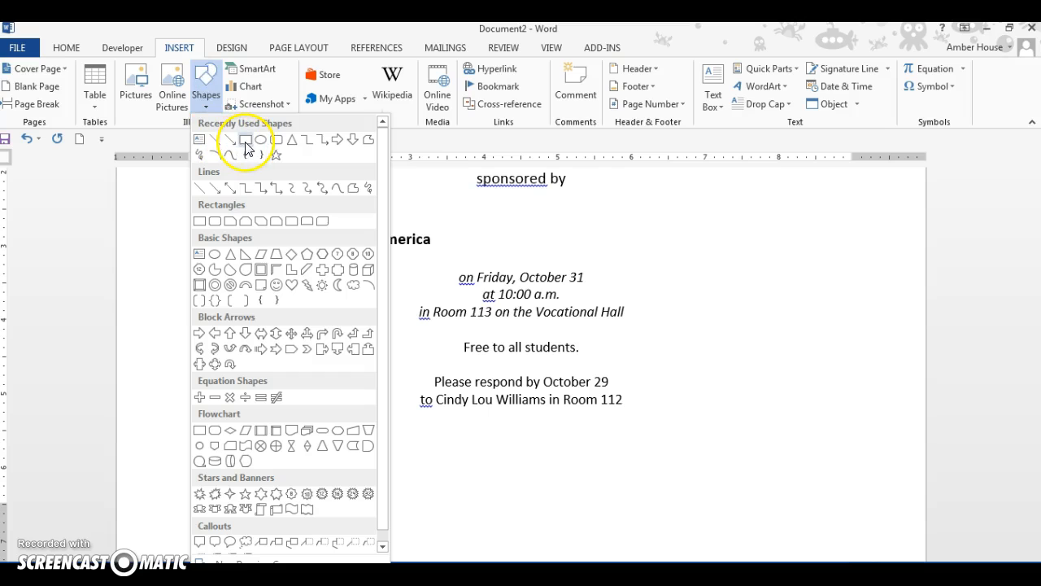
click(246, 144)
click(208, 85)
click(250, 144)
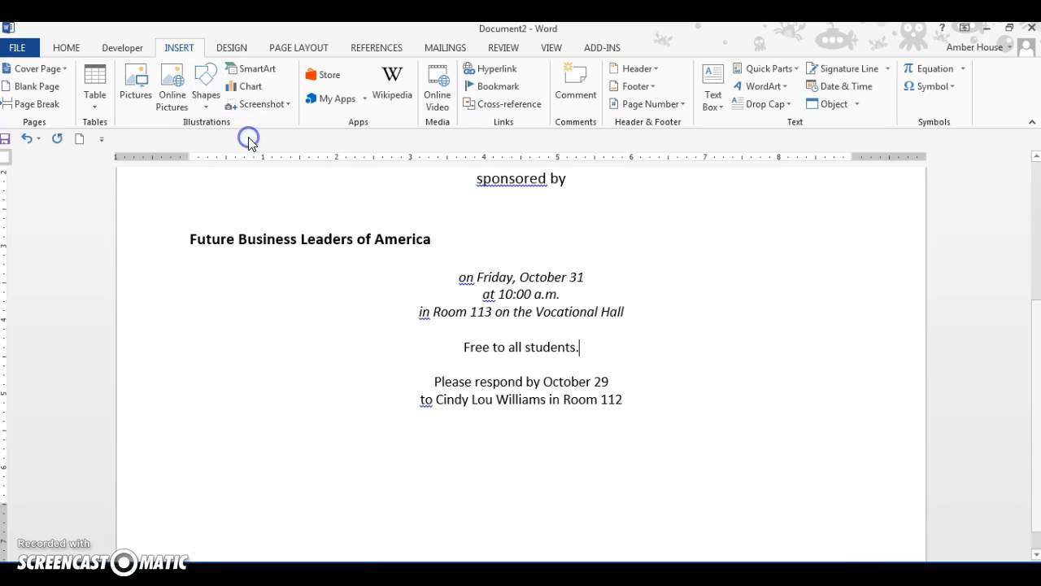
click(855, 430)
click(202, 82)
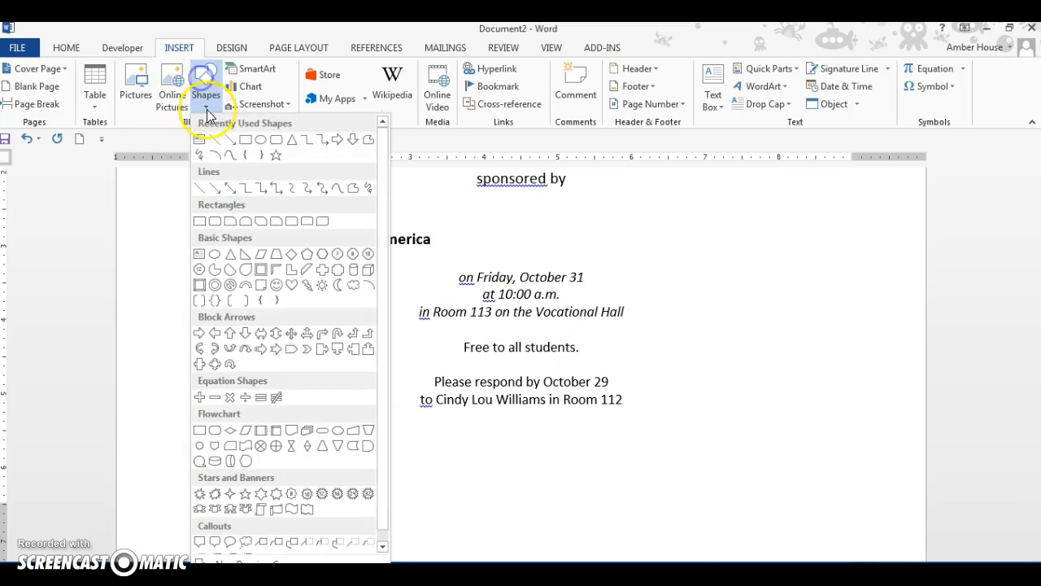
click(248, 143)
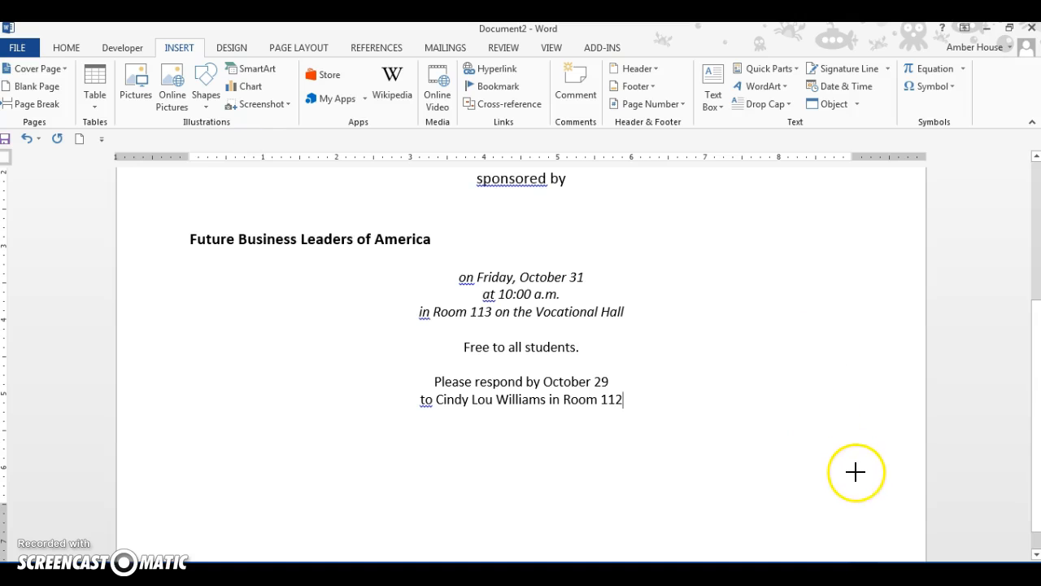
mouse_move(874, 457)
mouse_down()
mouse_move(645, 405)
mouse_move(361, 218)
mouse_move(251, 170)
mouse_move(151, 249)
mouse_move(139, 323)
mouse_move(149, 265)
mouse_move(140, 251)
mouse_up()
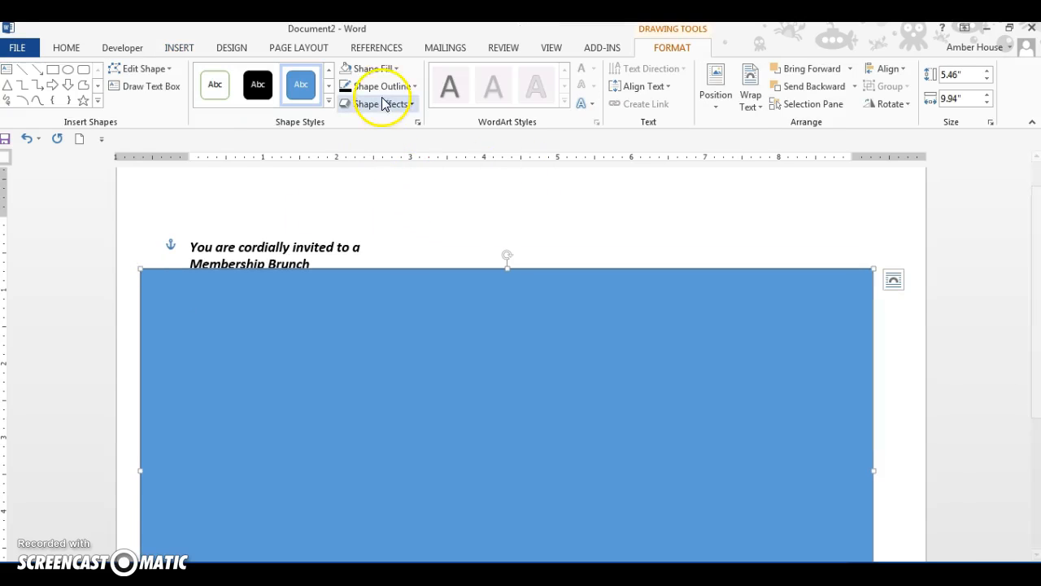
Give the rectangle no fill and a black outline.
click(397, 69)
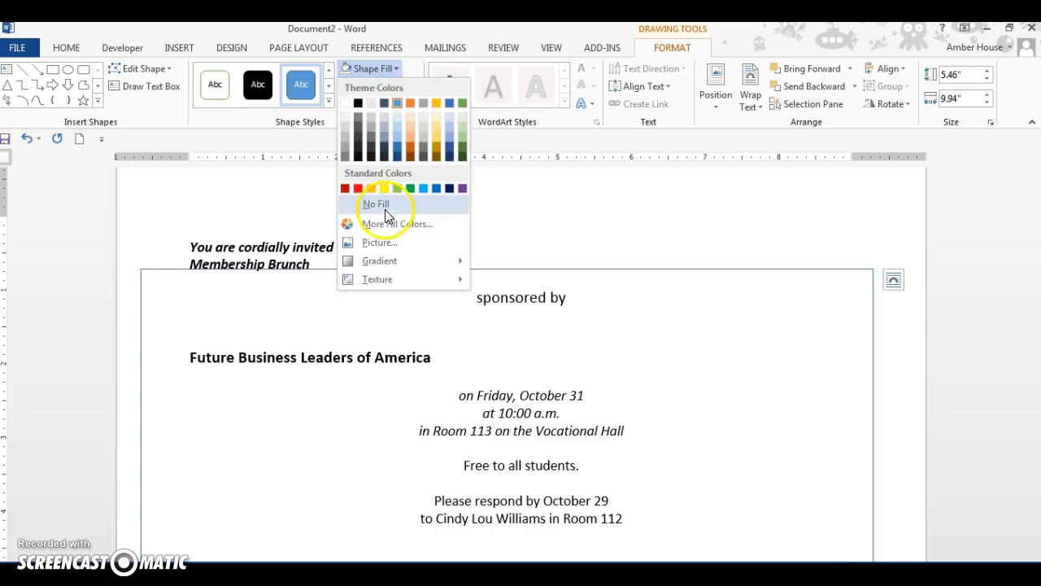
click(386, 214)
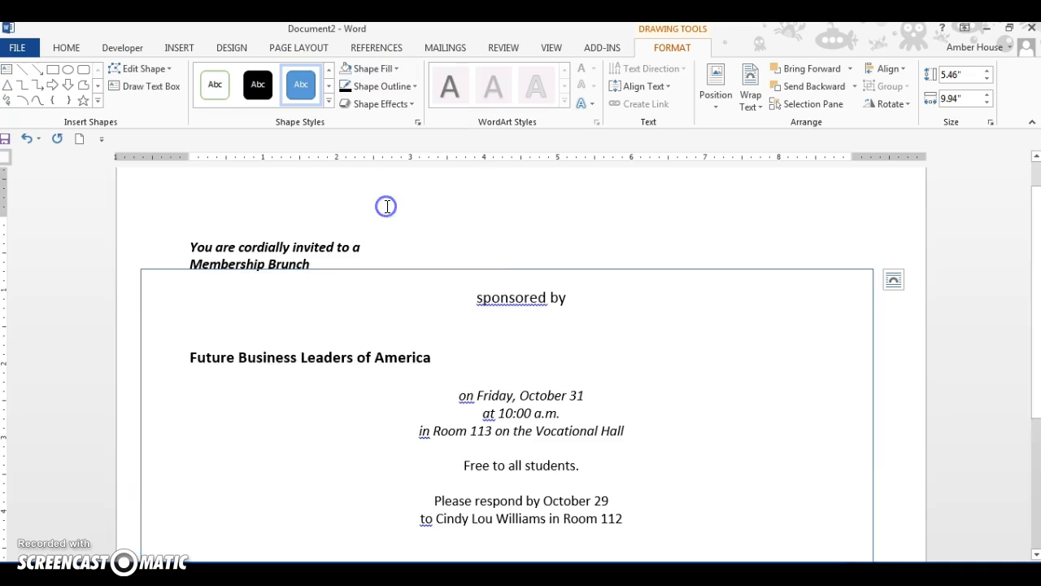
click(416, 86)
click(355, 122)
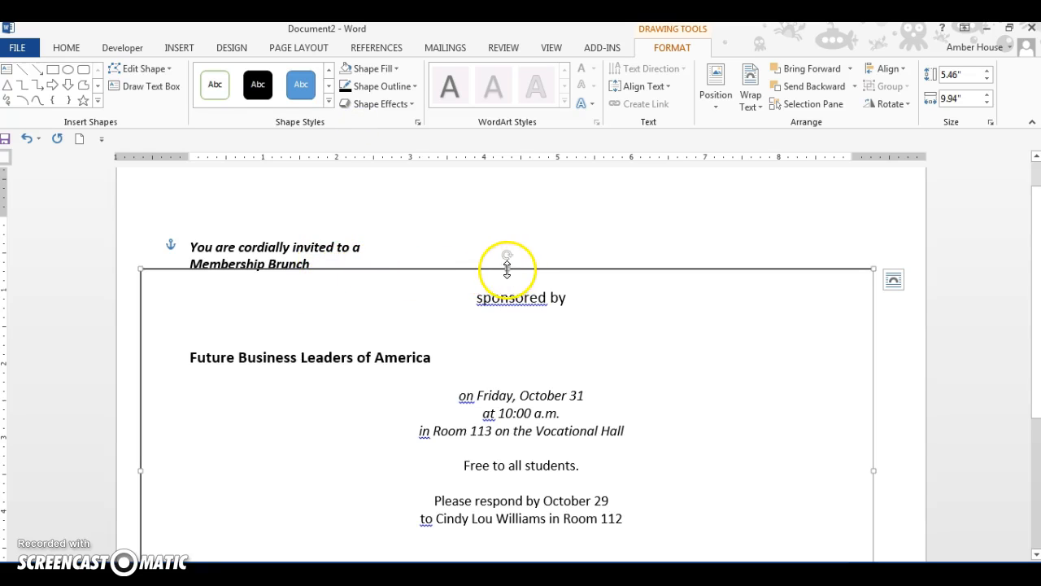
Extend the rectangle's top and right edges around the invitation to about 6.73" high and 10.3" wide.
drag(509, 267, 513, 213)
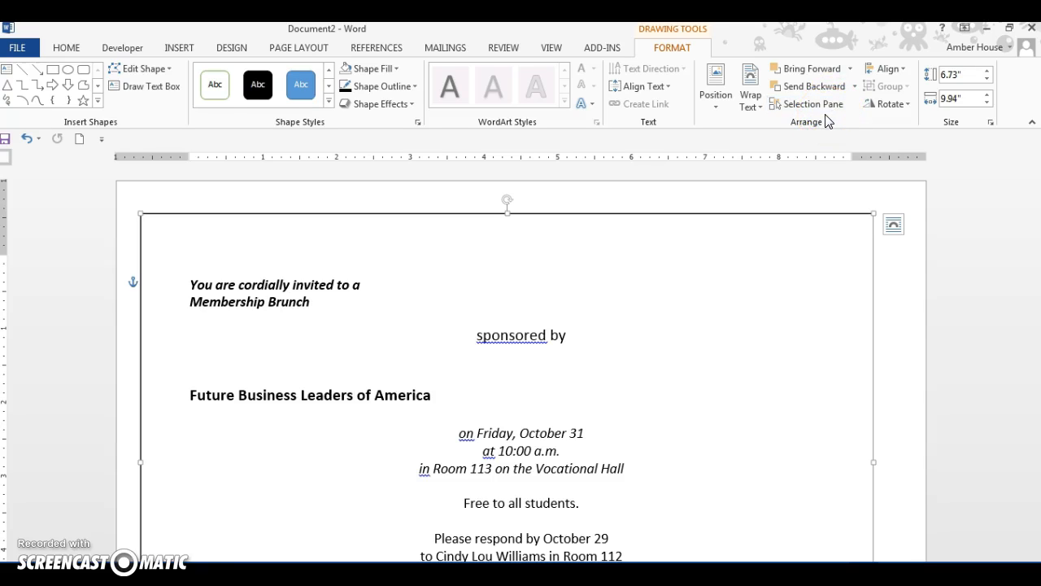
click(826, 71)
click(828, 82)
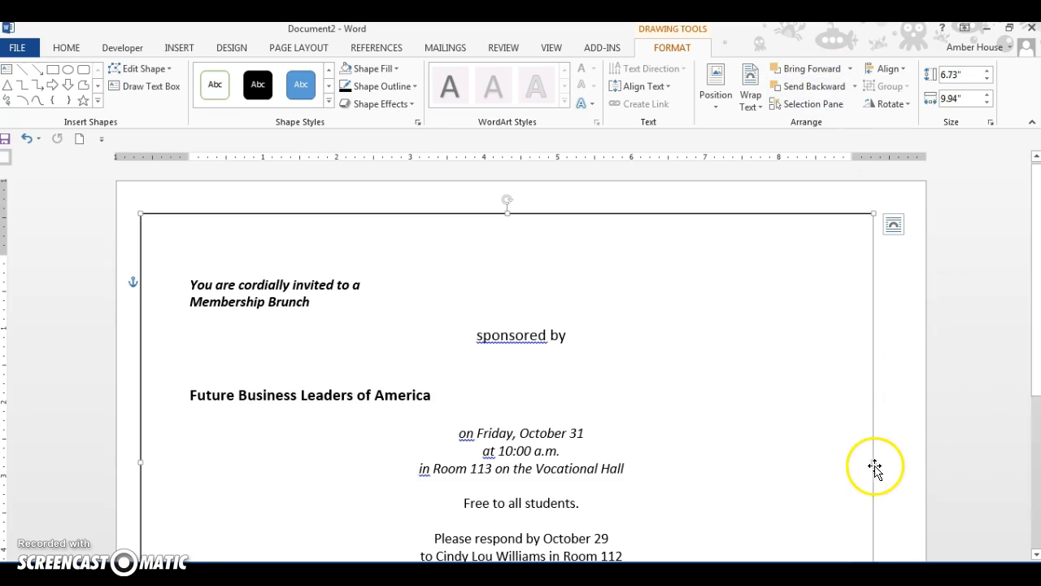
drag(875, 462, 900, 462)
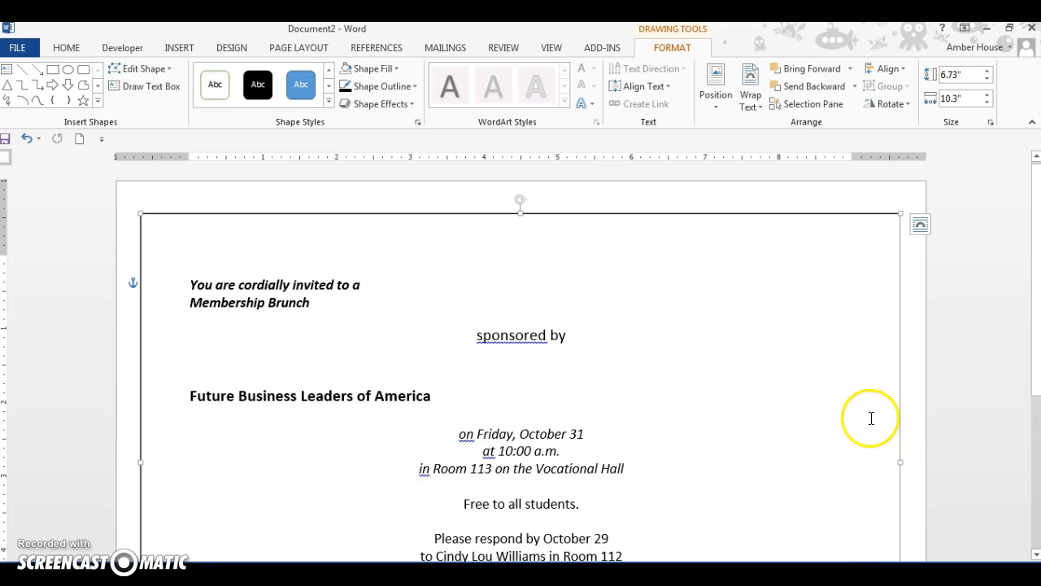
Check the rectangle's lower edge and display the whole page at once.
scroll(868, 418, down, 5)
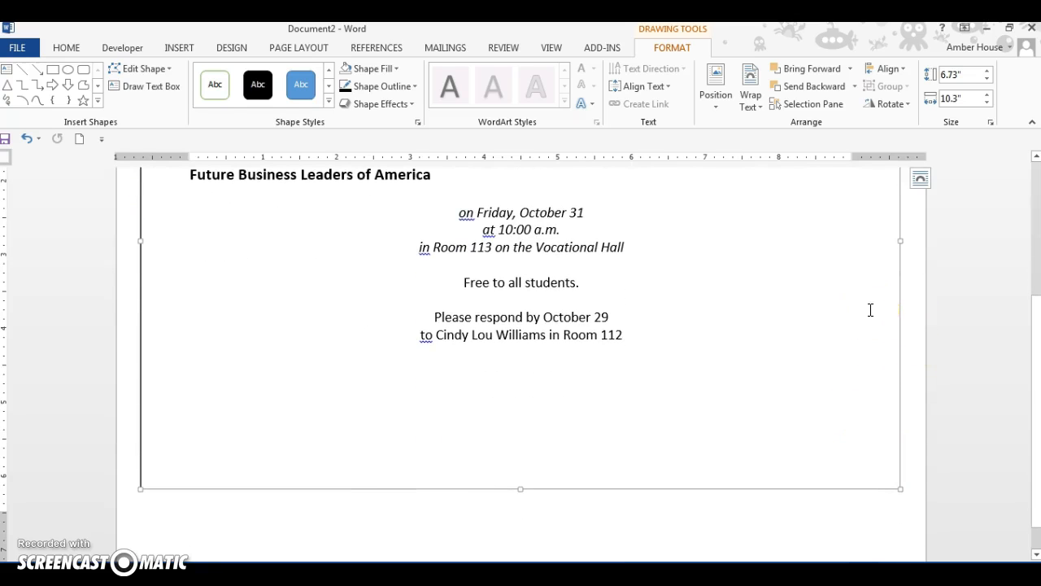
scroll(871, 310, up, 5)
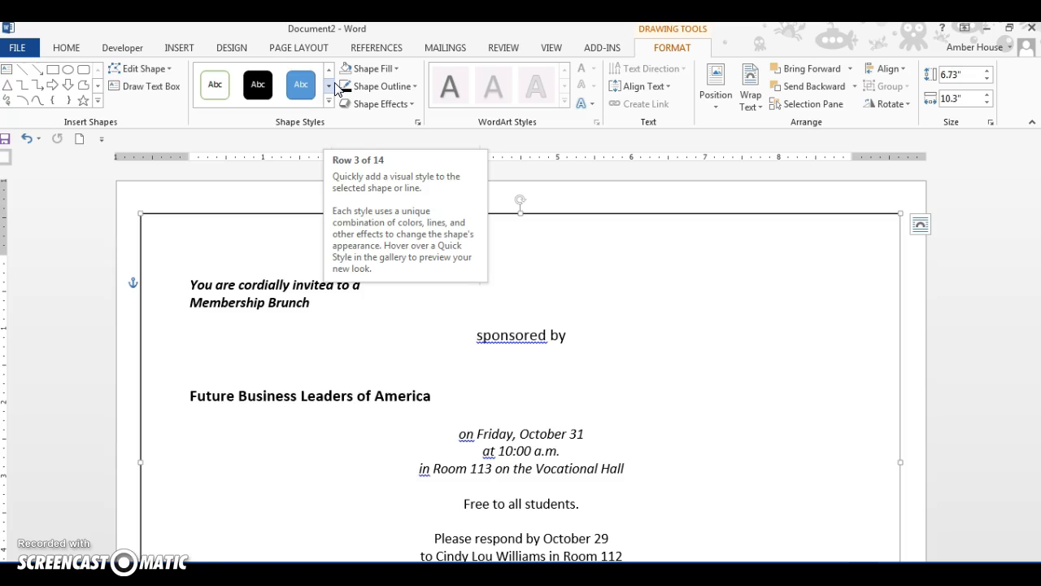
click(553, 49)
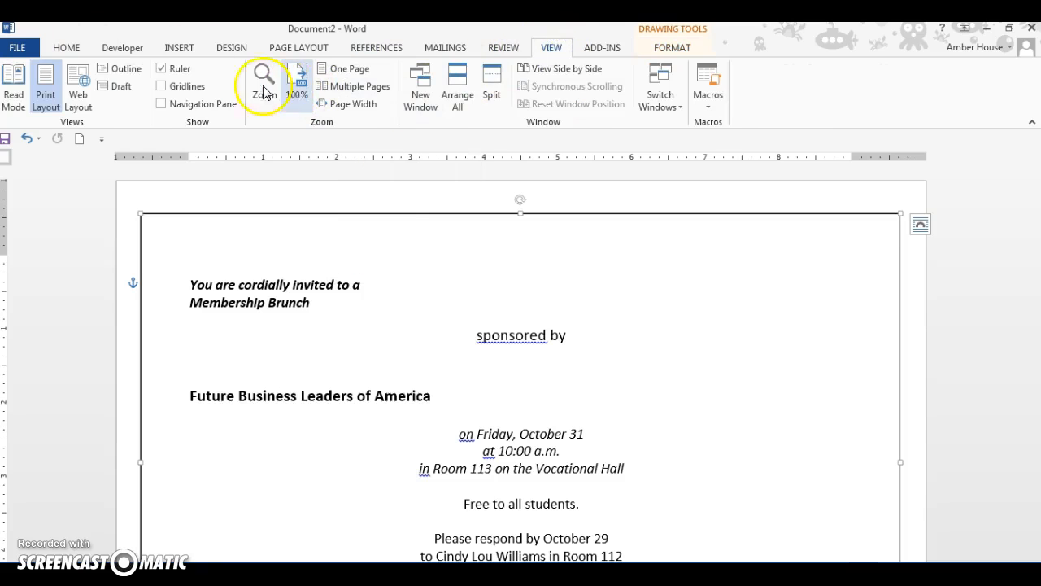
click(341, 71)
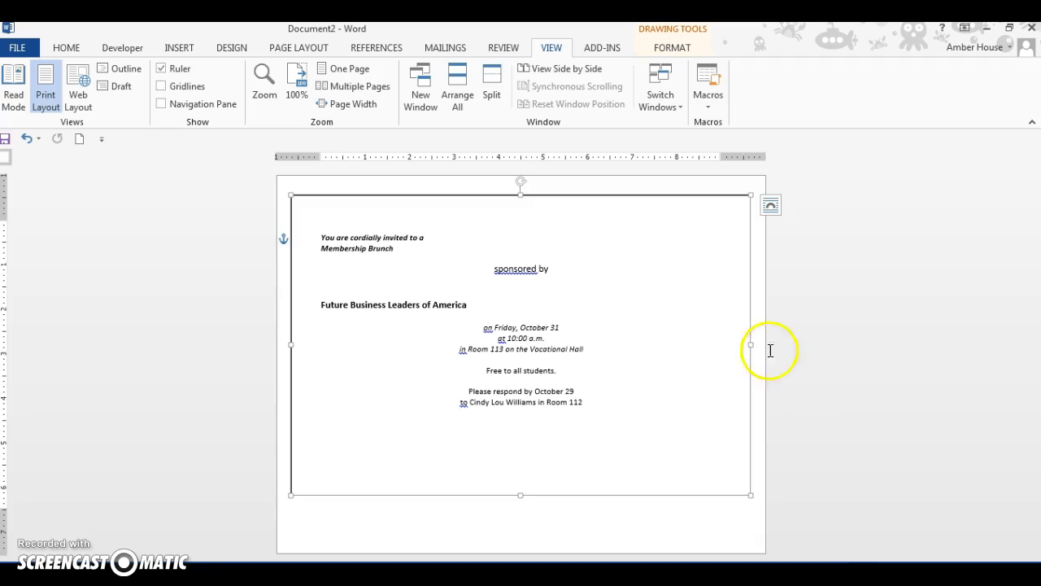
Check the page's vertical alignment in the page setup, and move the border rectangle slightly down the page.
click(317, 50)
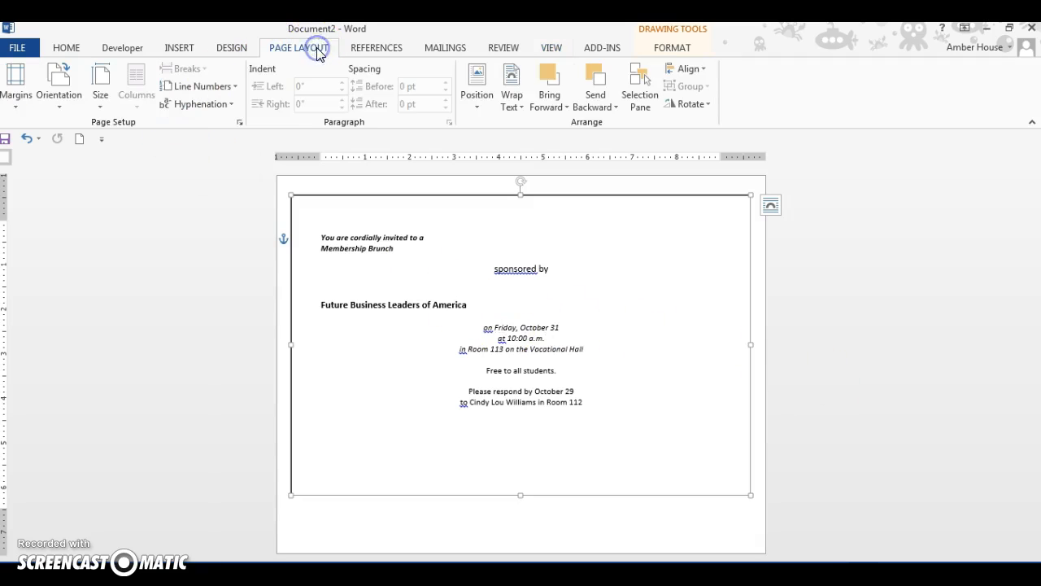
click(244, 123)
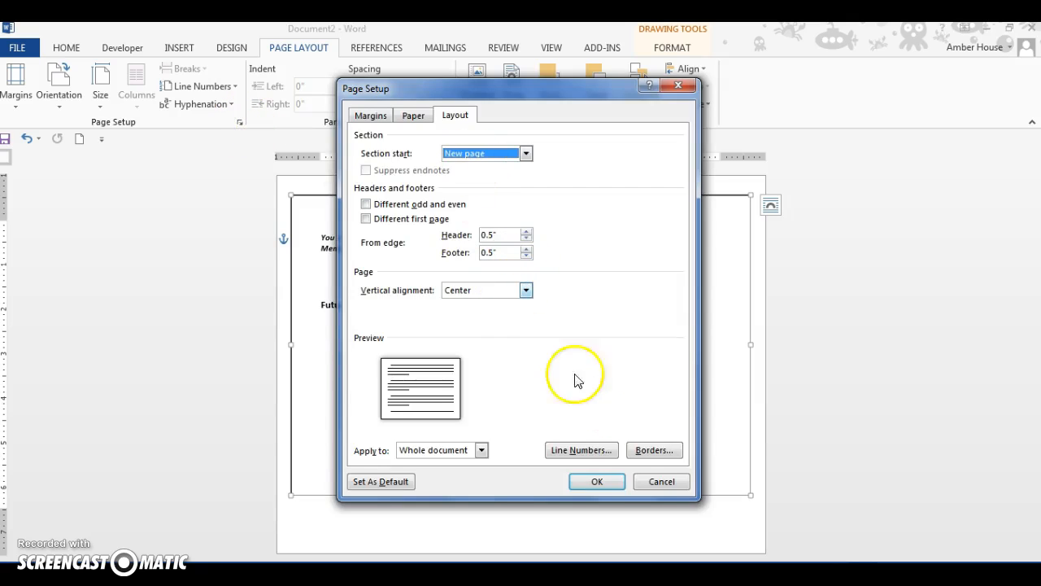
click(648, 484)
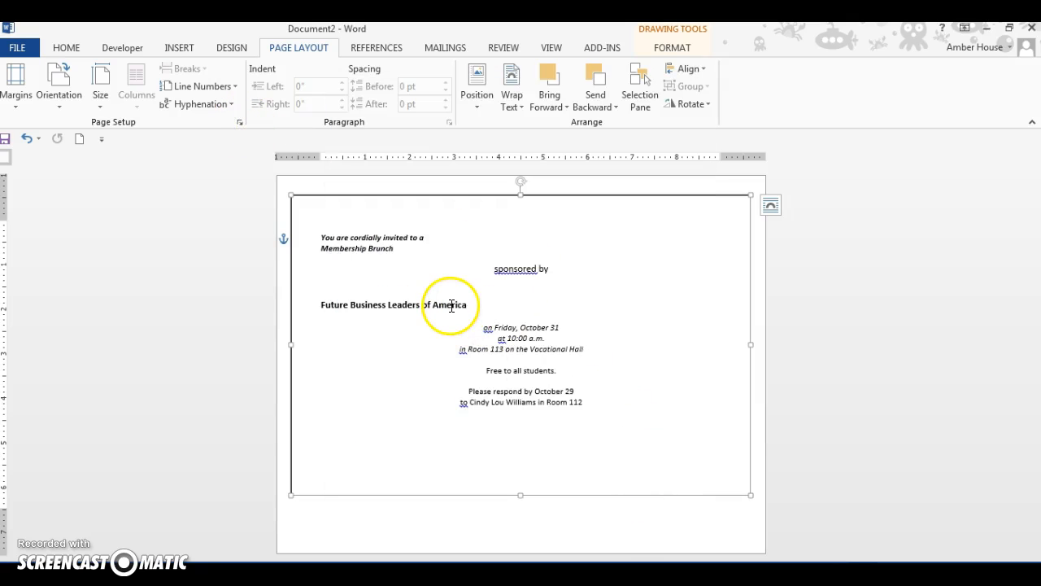
drag(474, 195, 475, 212)
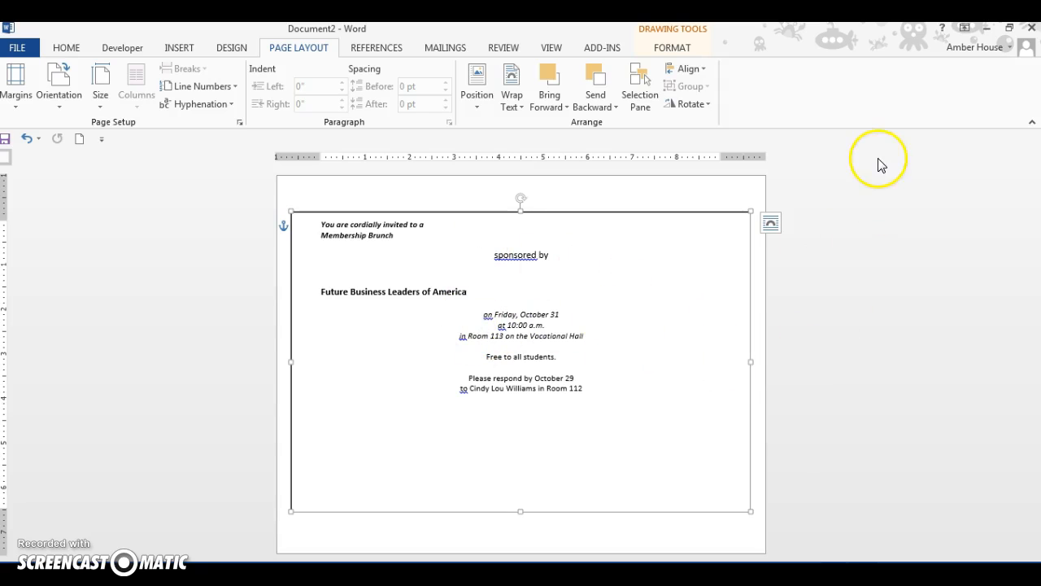
click(36, 49)
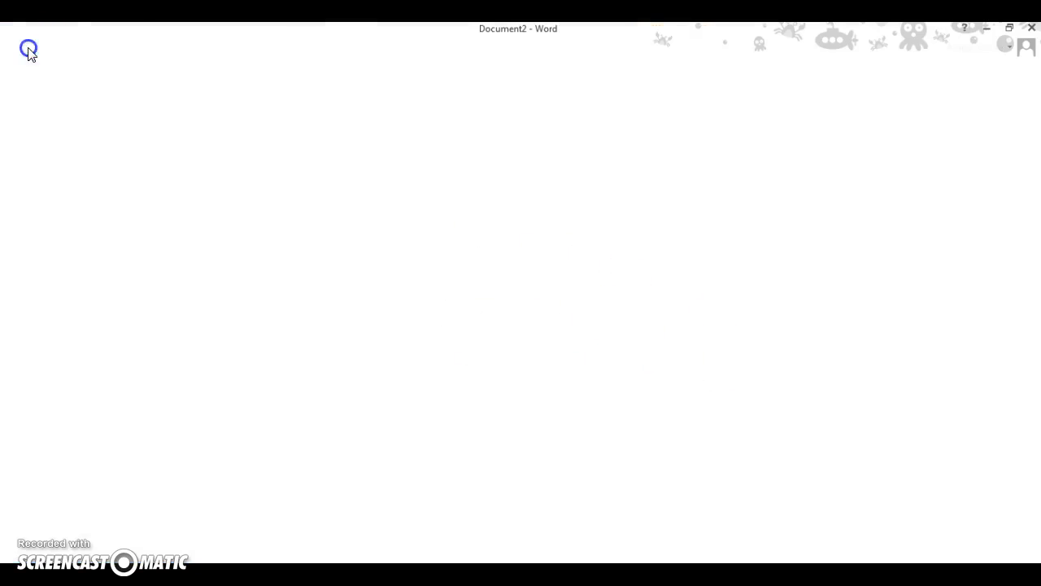
click(25, 46)
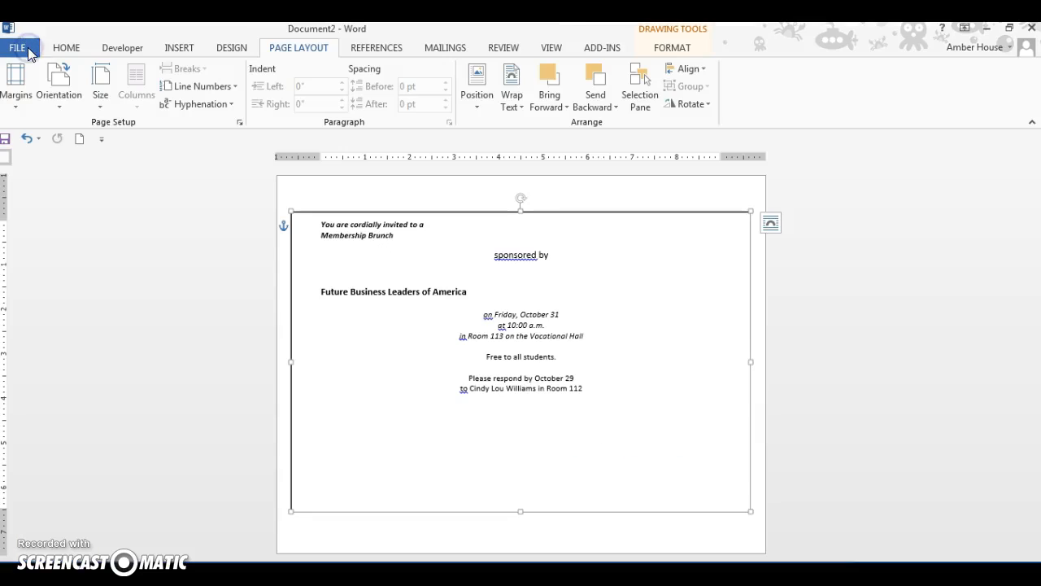
click(28, 47)
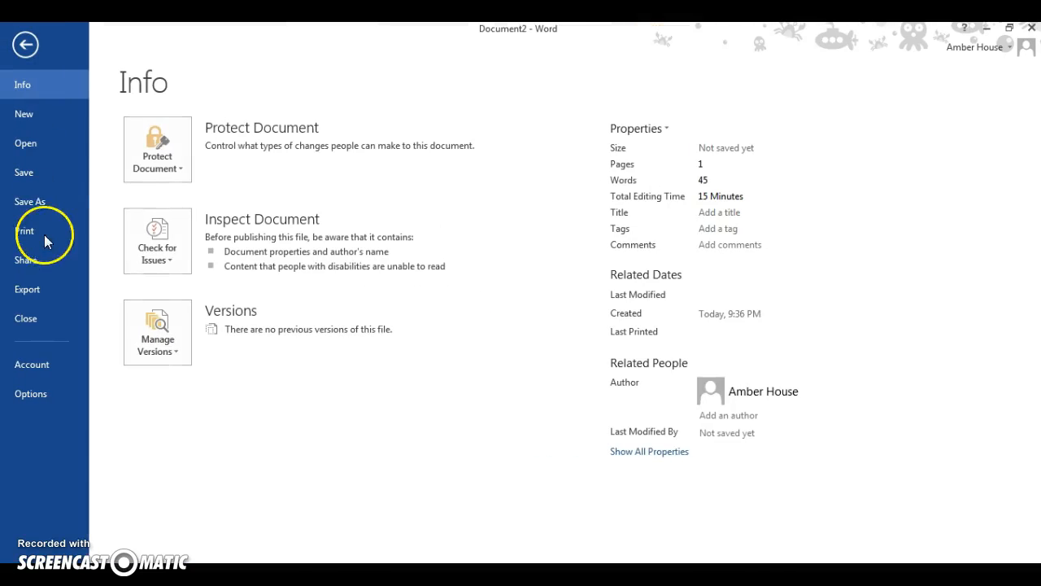
click(48, 205)
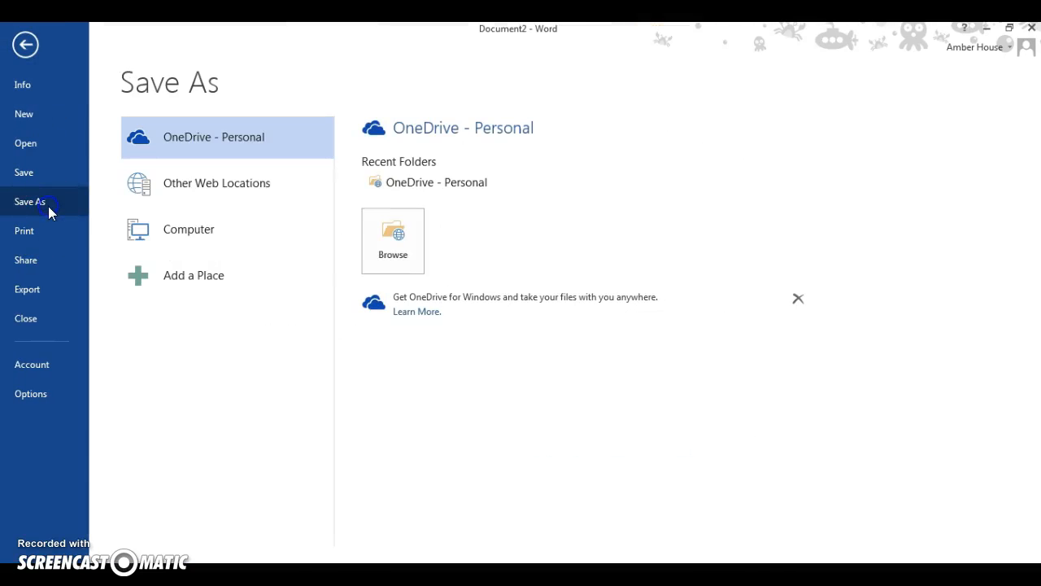
click(387, 256)
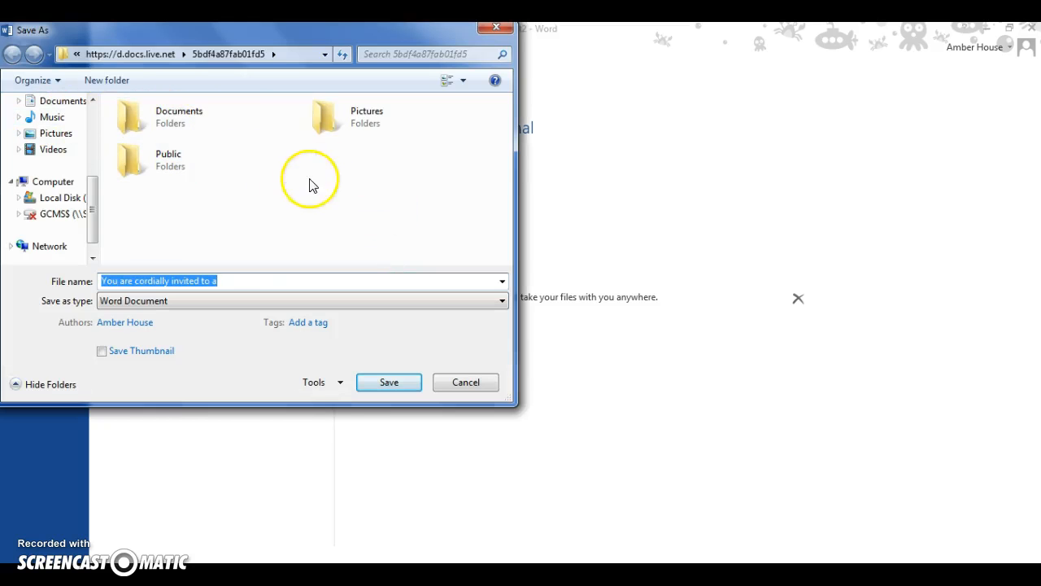
click(463, 382)
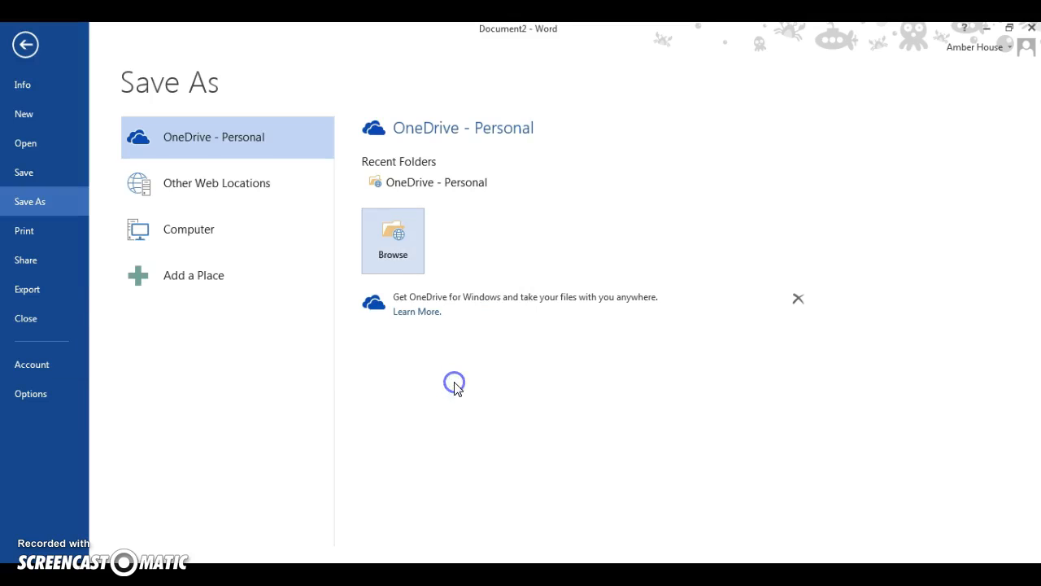
click(29, 44)
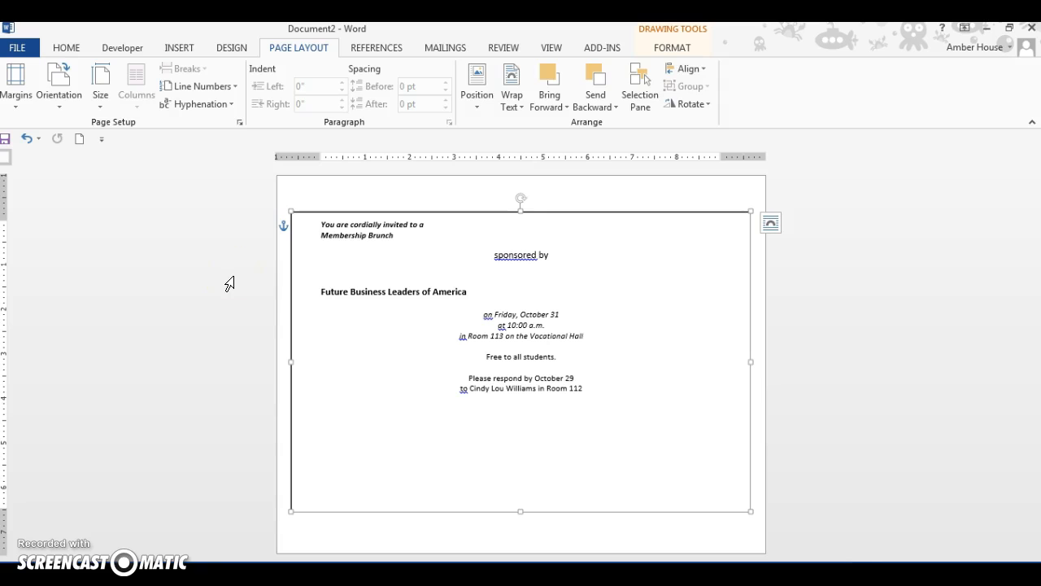
click(126, 379)
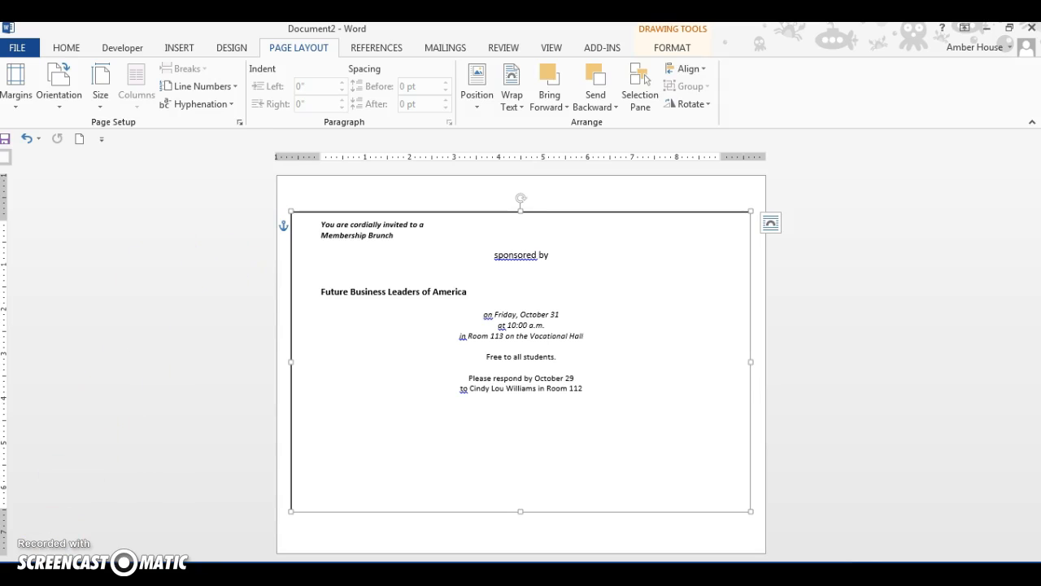